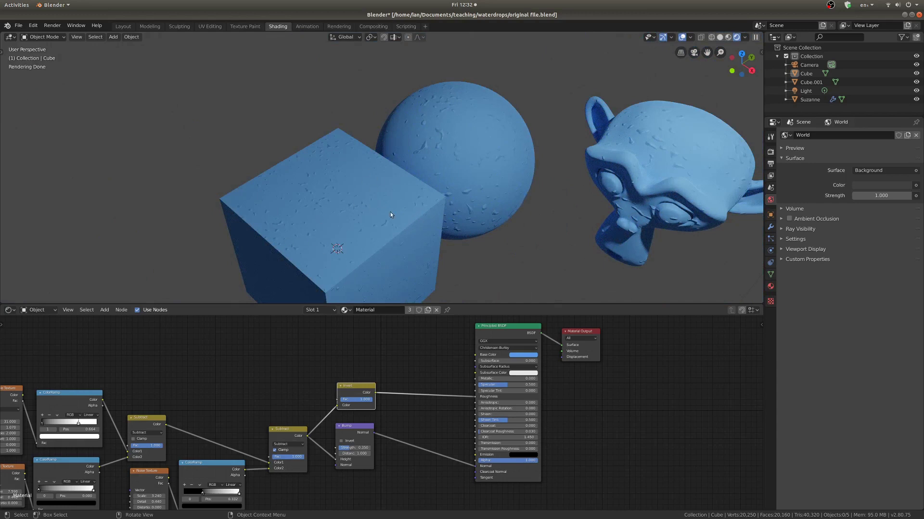
Select the cube, examine the water-drop bumps on the three objects from another angle, and frame the material's whole node tree
click(343, 226)
scroll(342, 226, up, 1)
middle_drag(364, 223, 457, 189)
scroll(434, 214, up, 3)
scroll(518, 164, down, 7)
middle_drag(548, 160, 448, 168)
key(Home)
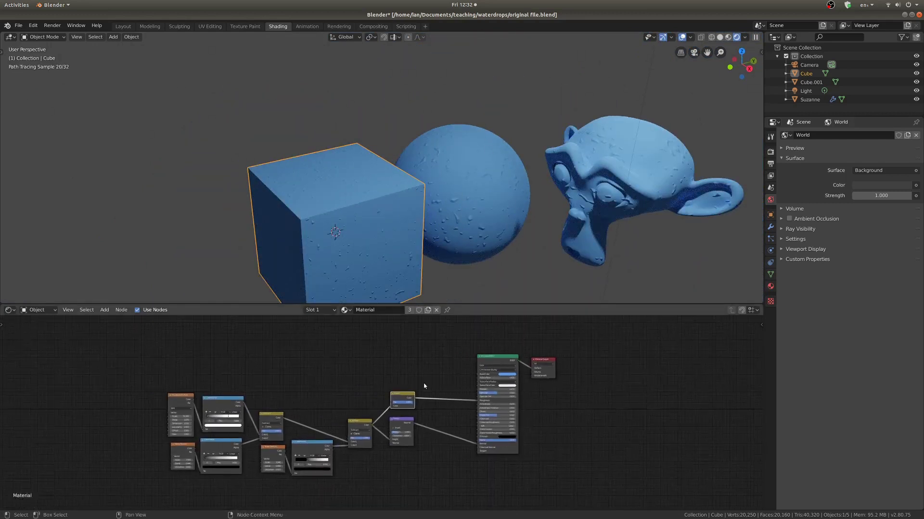
Switch to the Blender window with gunrender.blend, show it in rendered shading, and examine the shotgun's water drops and the handel2 node tree
mouse_move(228, 514)
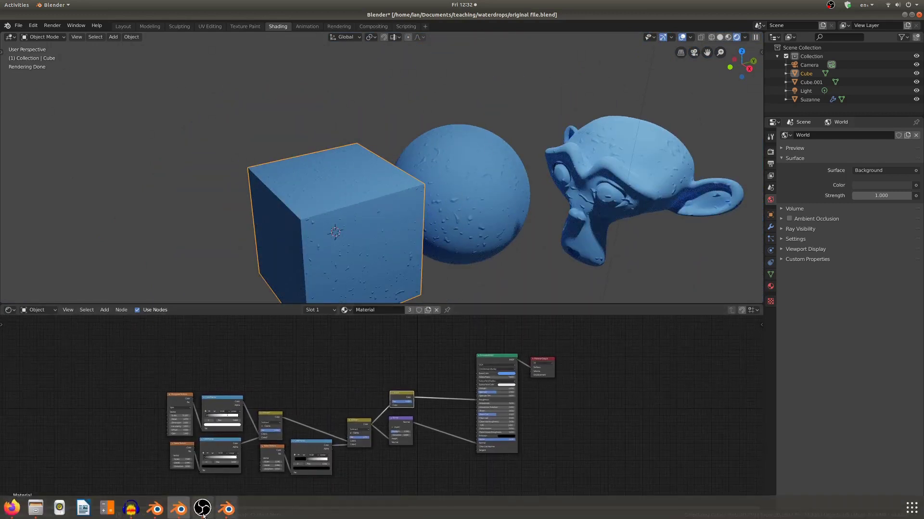
click(227, 509)
key(Home)
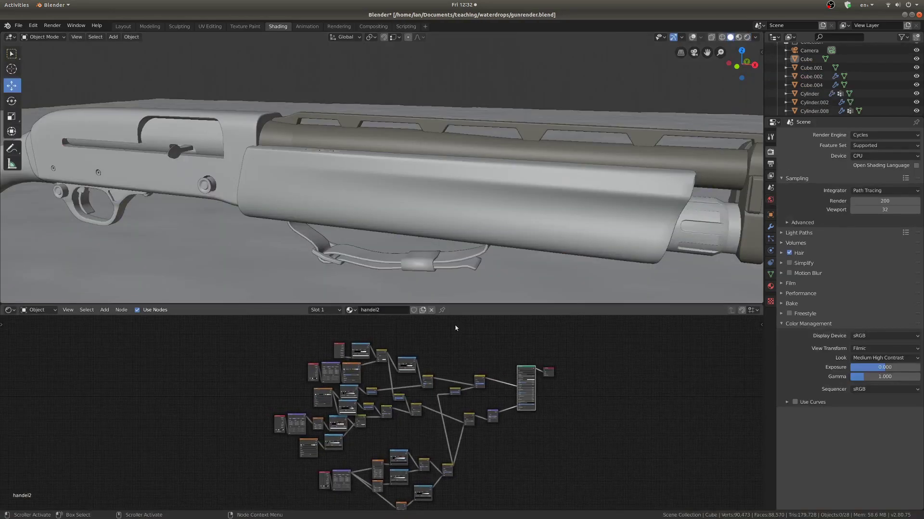
scroll(388, 195, up, 2)
scroll(415, 189, down, 5)
scroll(417, 189, up, 4)
key(z)
click(452, 176)
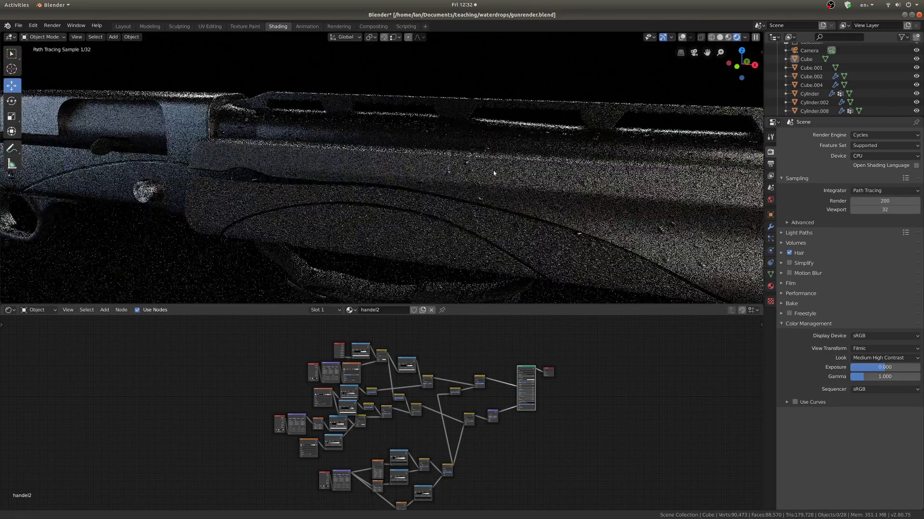
scroll(515, 173, up, 2)
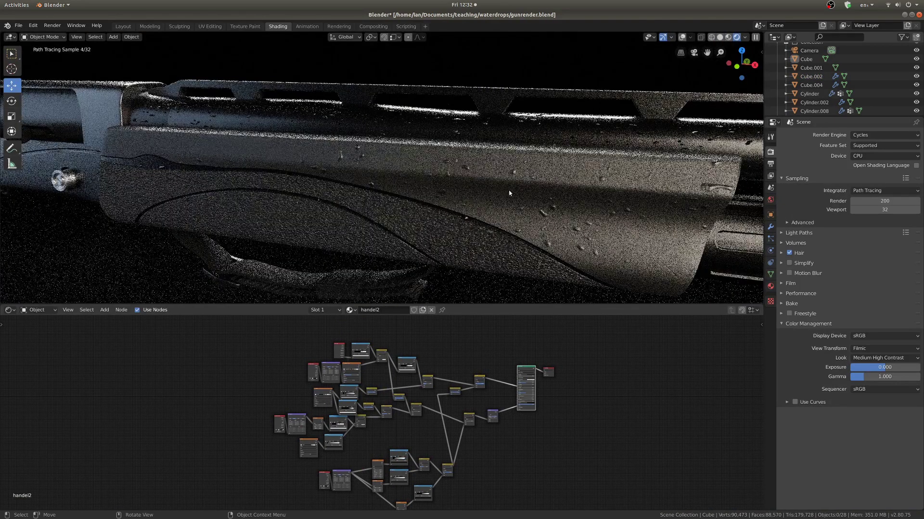
scroll(301, 424, up, 3)
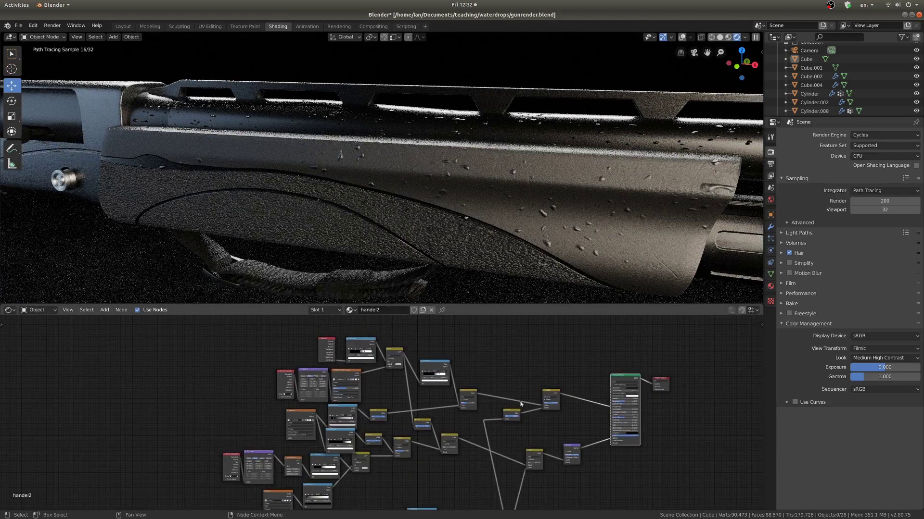
scroll(432, 197, down, 5)
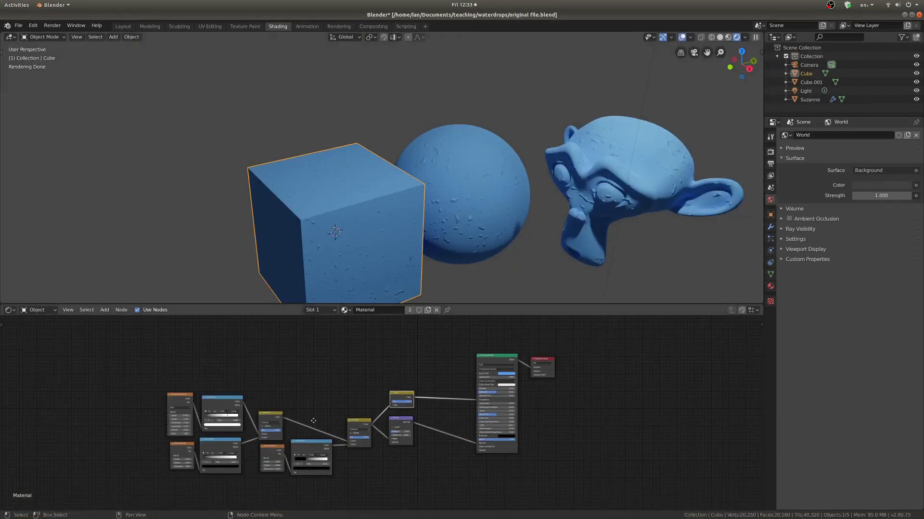
Preview the output of the Musgrave Texture node in the original file.blend material on the objects
scroll(313, 421, up, 4)
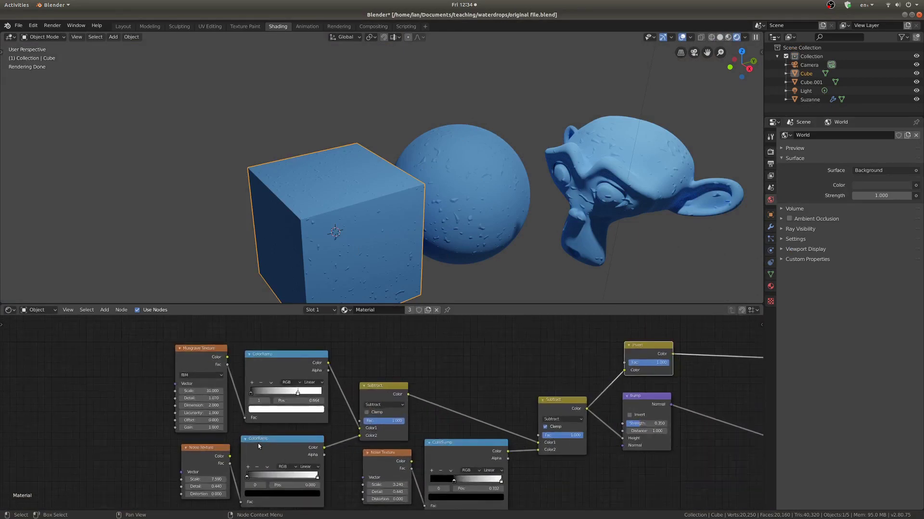
middle_drag(312, 431, 479, 475)
scroll(479, 475, up, 6)
middle_drag(323, 426, 436, 422)
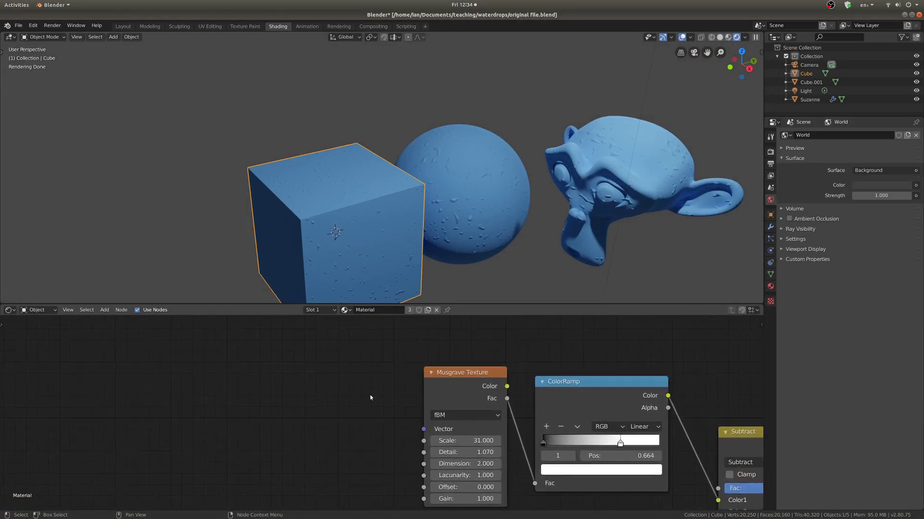
ctrl+shift+click(443, 378)
scroll(459, 385, down, 1)
middle_drag(459, 385, 498, 380)
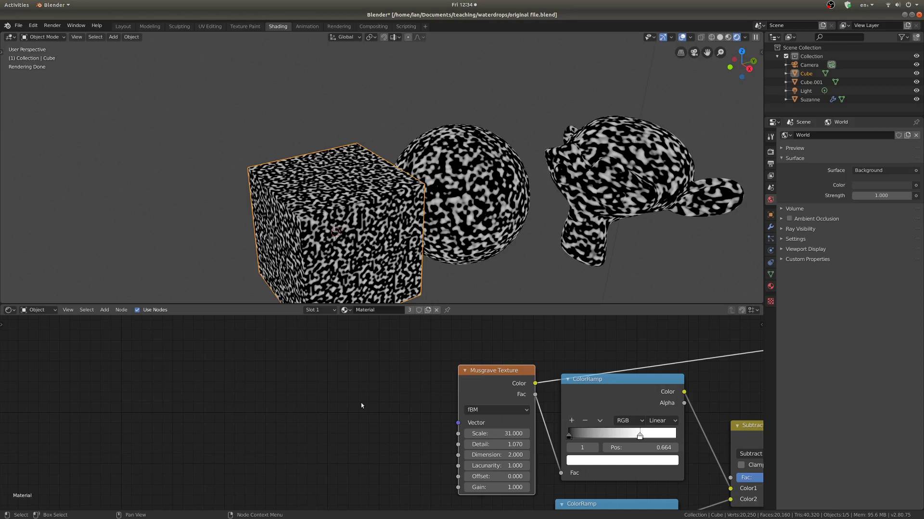
Add a second Musgrave Texture node beside the existing one as a demonstration, open its Scale value, and delete the node
key(shift+a)
mouse_move(226, 412)
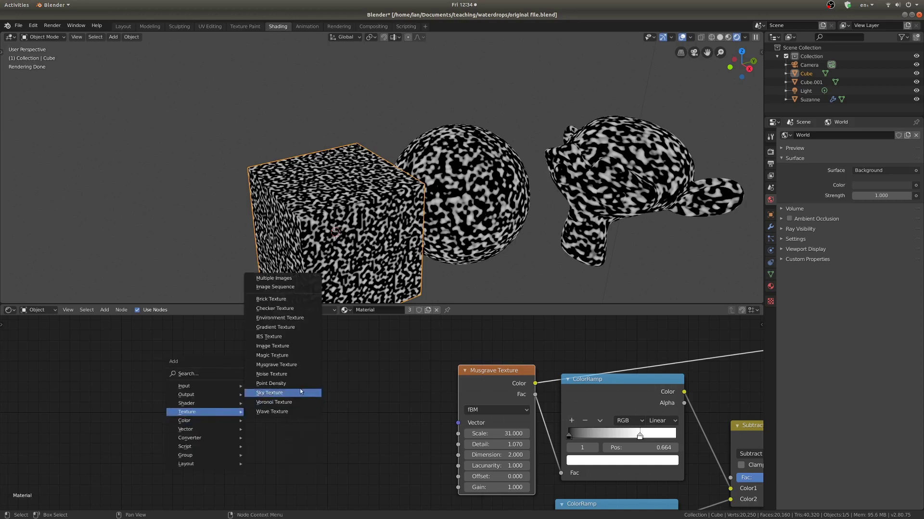
click(301, 369)
click(358, 369)
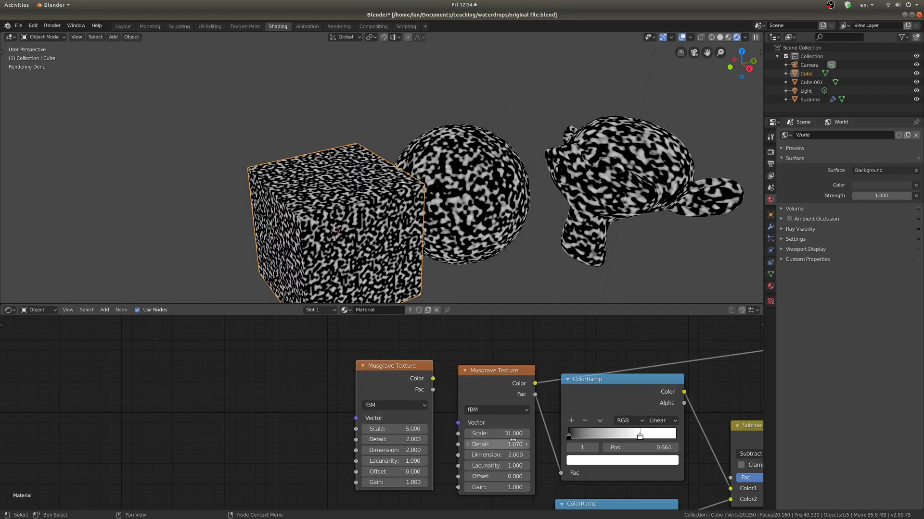
click(407, 430)
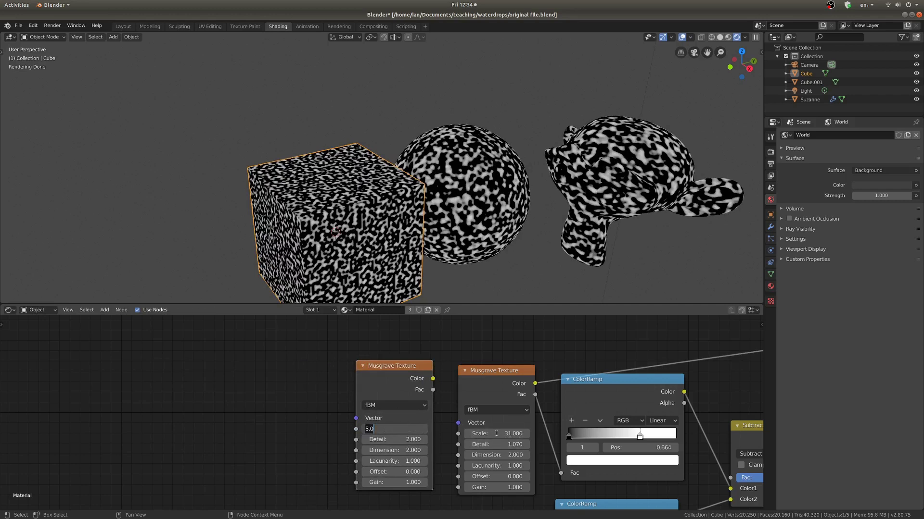
key(Return)
key(x)
Preview the output of the ColorRamp fed by the Musgrave Texture and examine it close up on the cube and sphere
scroll(417, 380, down, 4)
middle_drag(449, 383, 330, 374)
scroll(330, 375, up, 3)
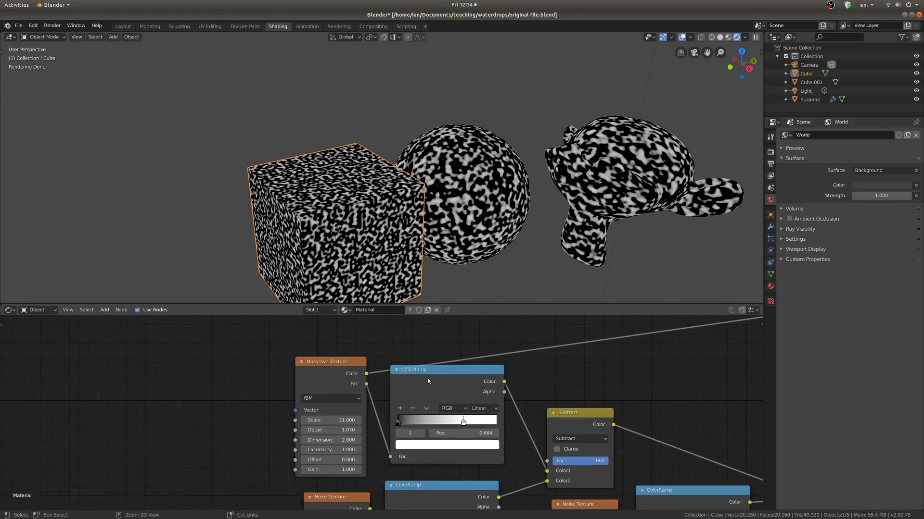
scroll(404, 260, up, 3)
middle_drag(399, 260, 416, 260)
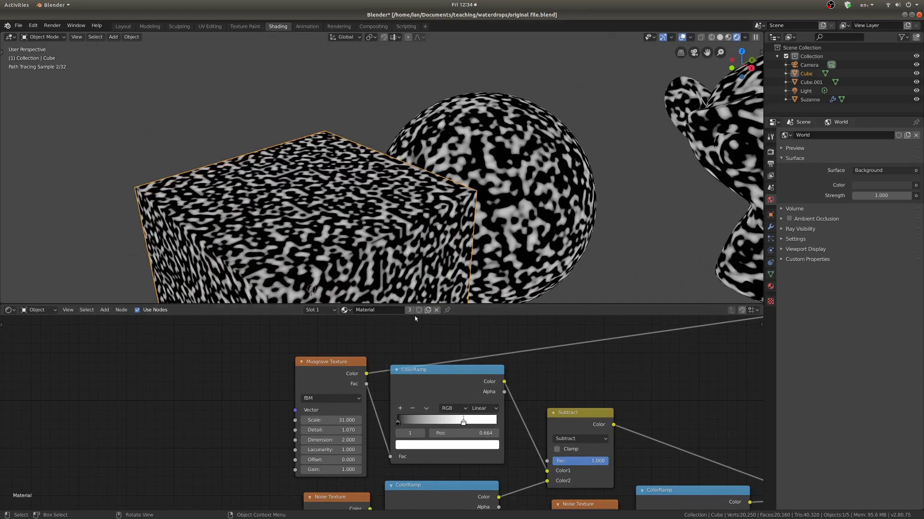
ctrl+shift+click(413, 390)
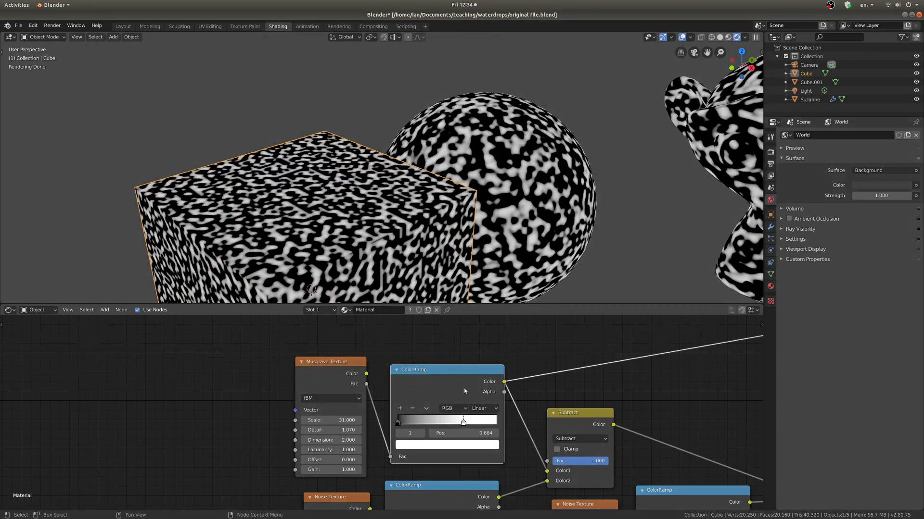
Preview the output of the Noise Texture node below the Musgrave Texture and examine its settings
scroll(455, 370, down, 1)
shift+scroll(389, 394, down, 2)
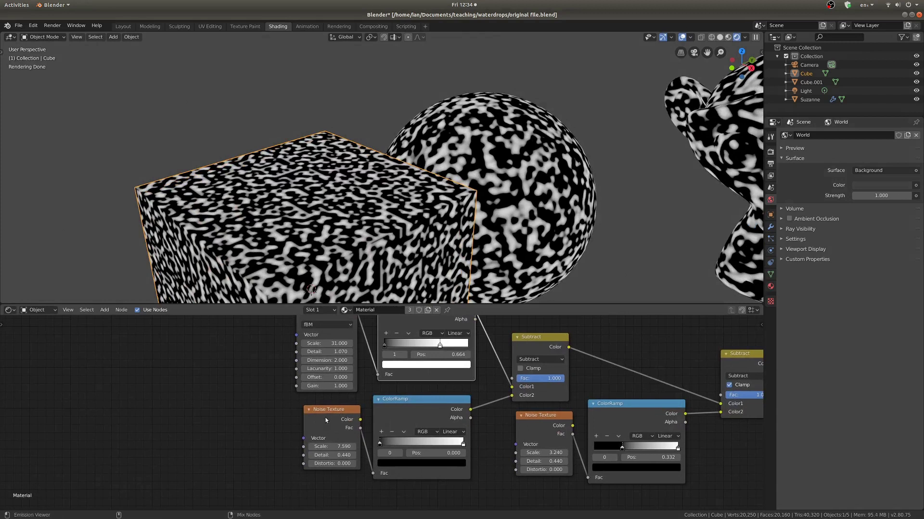
ctrl+shift+click(325, 419)
middle_drag(325, 418, 431, 393)
scroll(431, 394, up, 1)
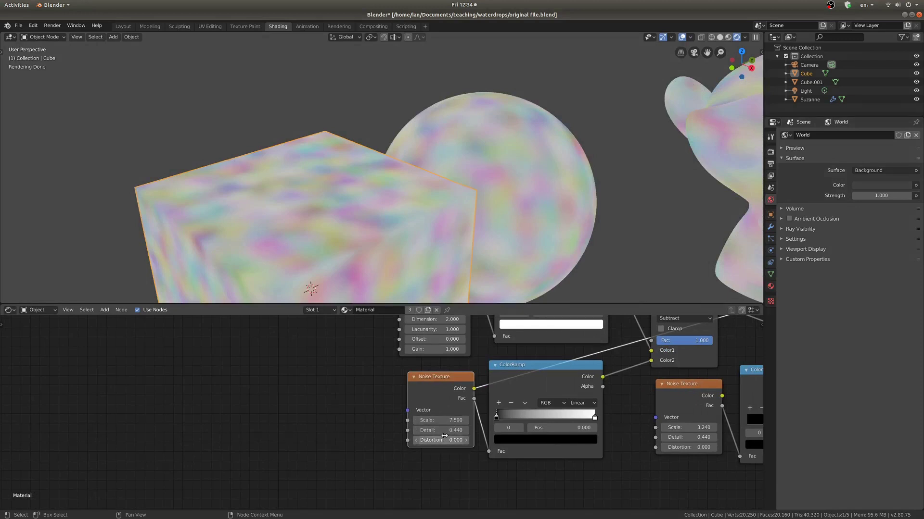
Preview the output of the ColorRamp fed by the Noise Texture below the Musgrave Texture
middle_drag(540, 412, 470, 457)
scroll(469, 457, down, 3)
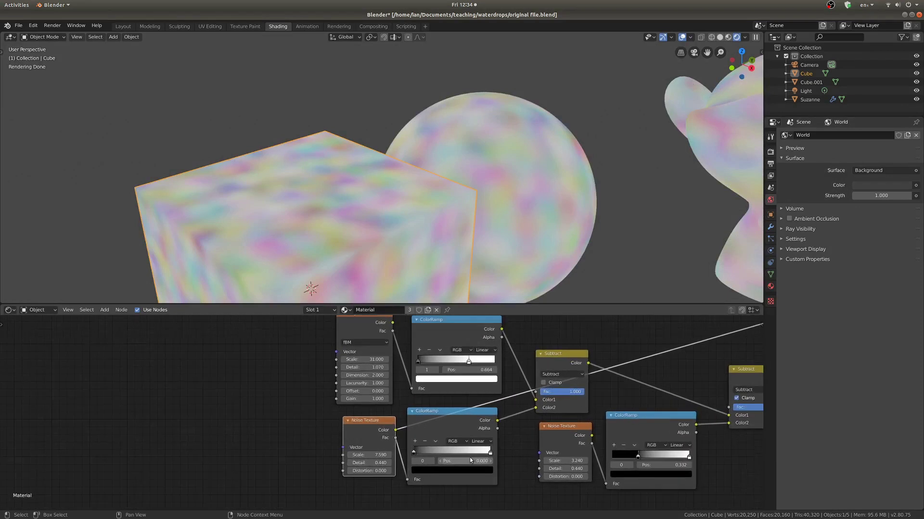
ctrl+shift+click(454, 424)
middle_drag(459, 410, 452, 418)
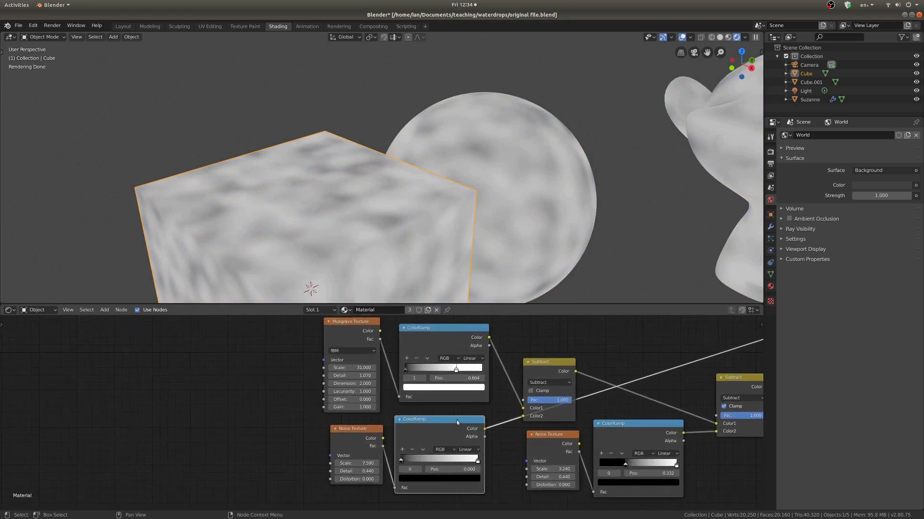
Preview the first Subtract node and compare its output with that of the Musgrave Texture's ColorRamp
ctrl+shift+click(538, 366)
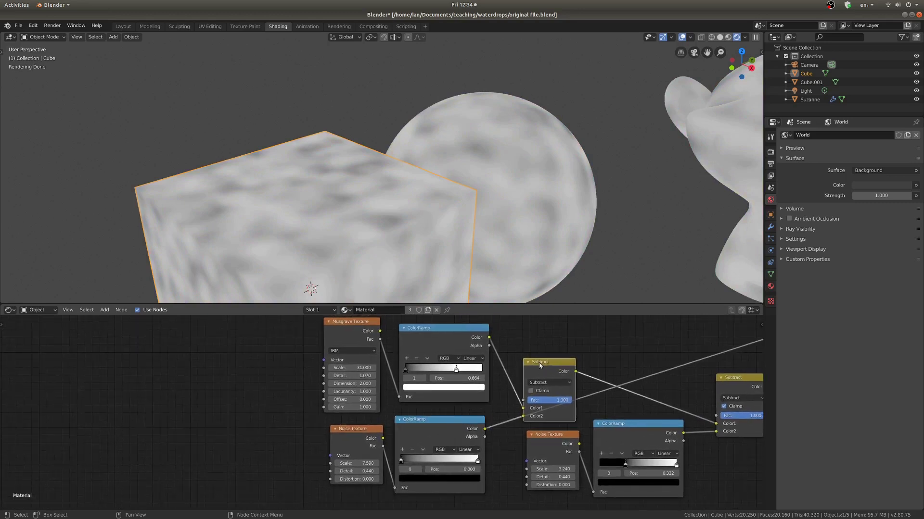
middle_drag(539, 362, 508, 401)
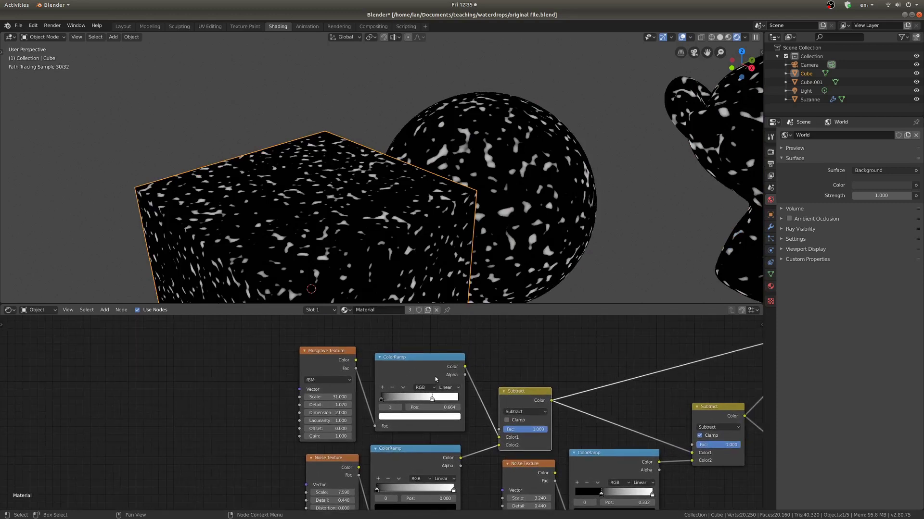
ctrl+shift+click(446, 367)
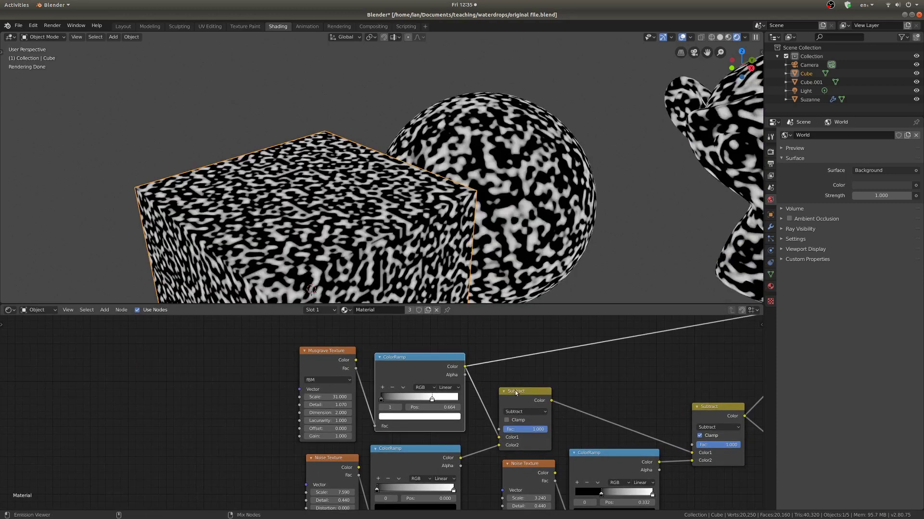
ctrl+shift+click(517, 391)
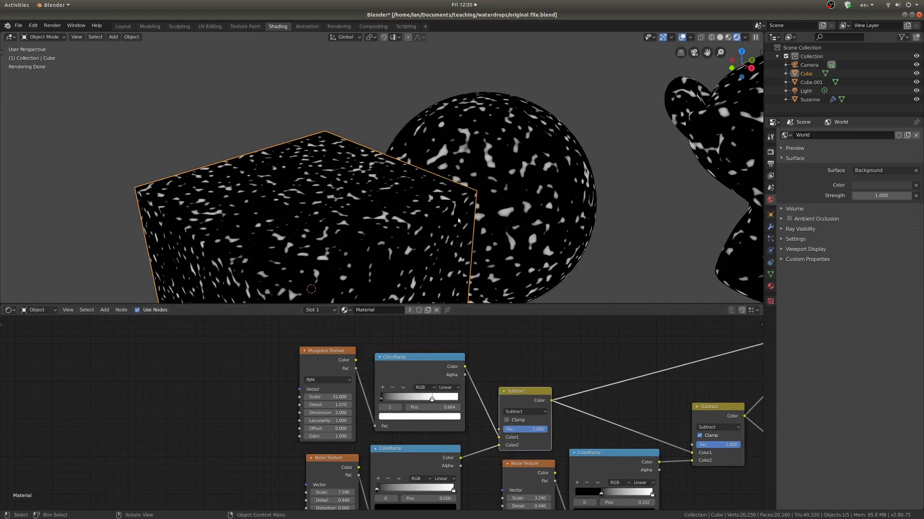
Add a MixRGB node above the first Subtract node, set its blend type to Subtract as a demonstration, and delete it
scroll(414, 433, down, 2)
middle_drag(480, 371, 458, 391)
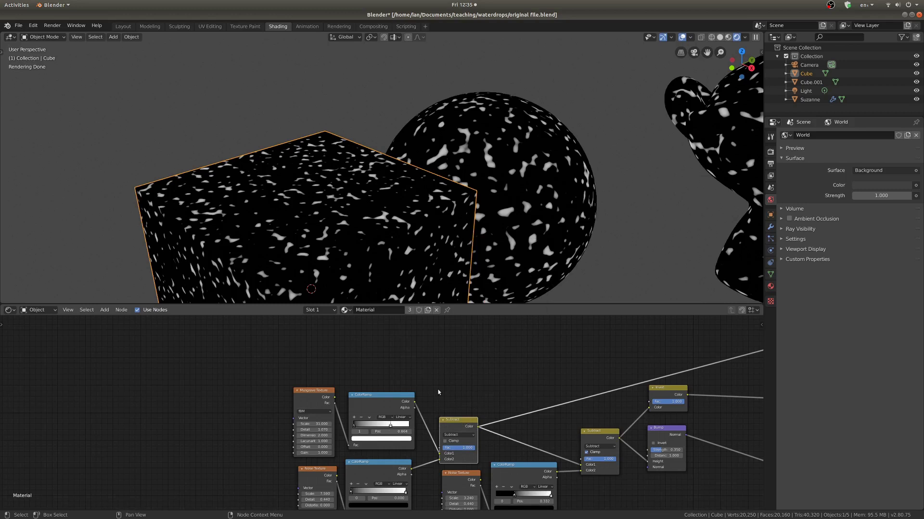
key(shift+a)
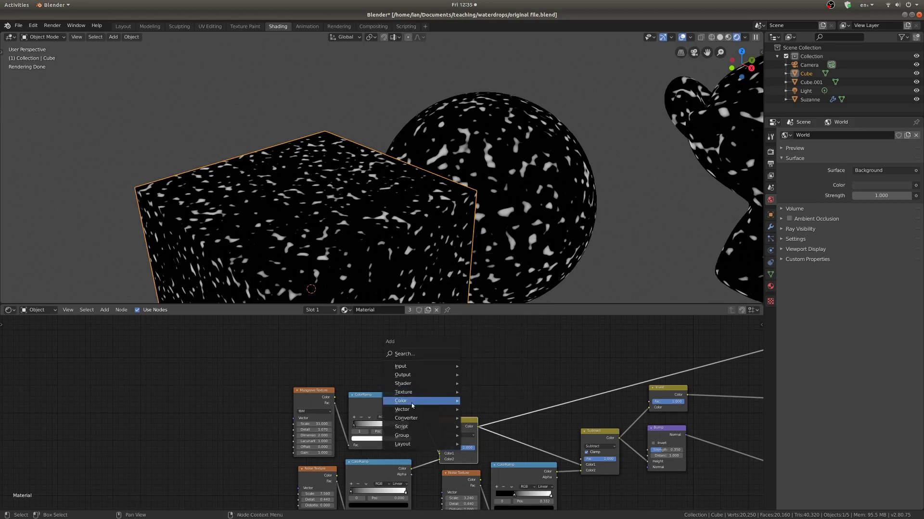
mouse_move(460, 407)
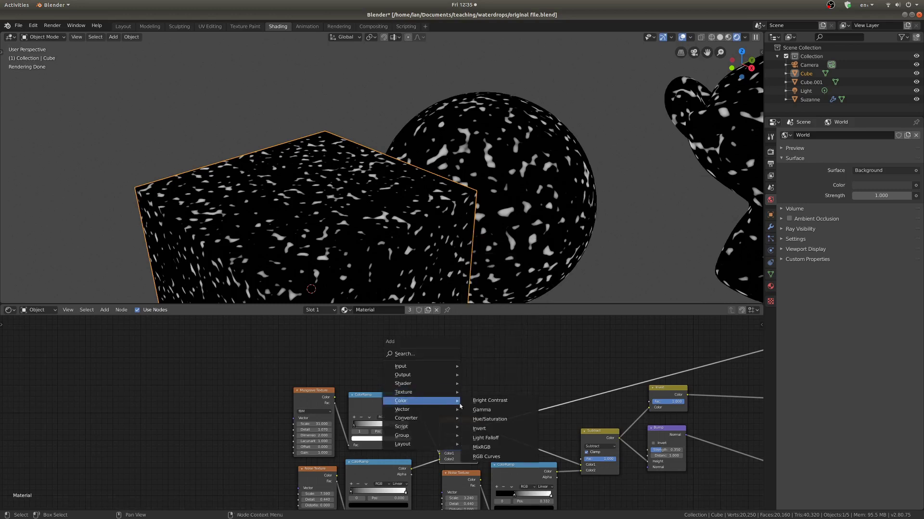
click(487, 448)
click(449, 384)
scroll(448, 385, up, 1)
scroll(449, 385, up, 5)
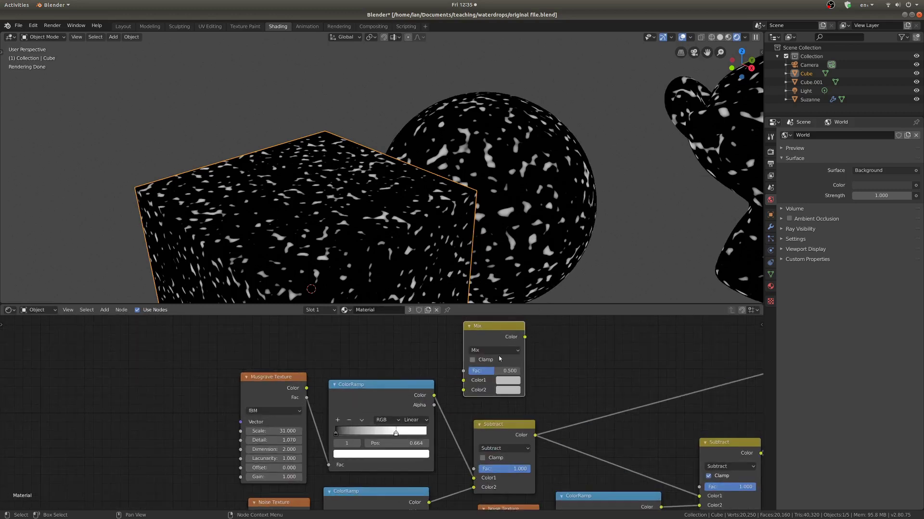
drag(496, 338, 517, 339)
click(506, 360)
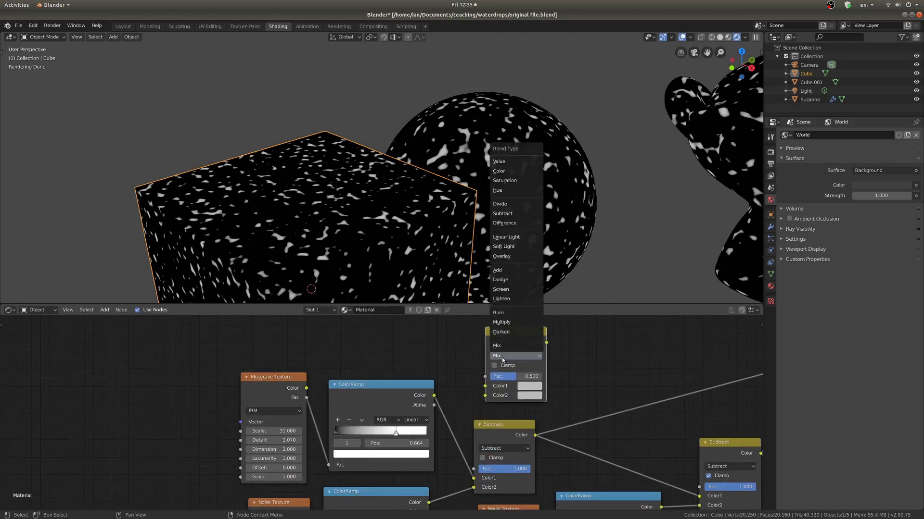
click(517, 217)
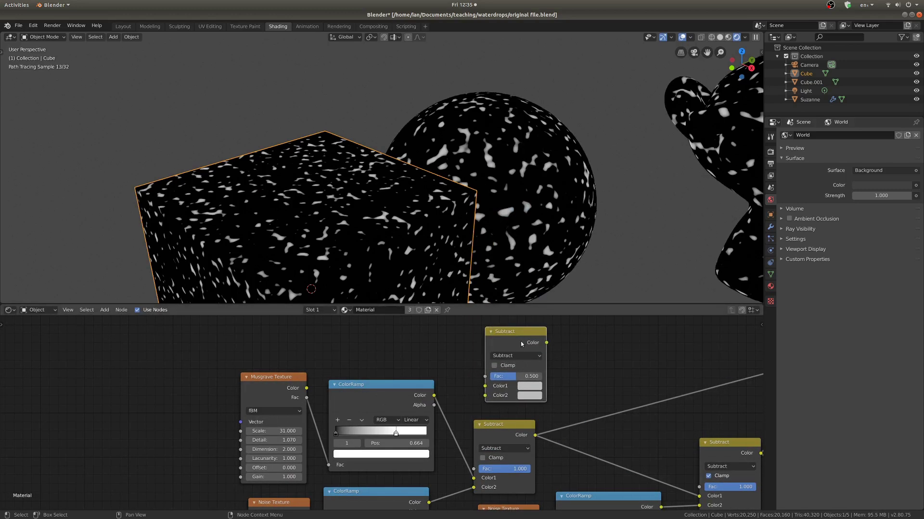
key(x)
Compare the ColorRamp previews feeding the first Subtract node with the Subtract output again
scroll(478, 413, down, 2)
middle_drag(461, 436, 464, 368)
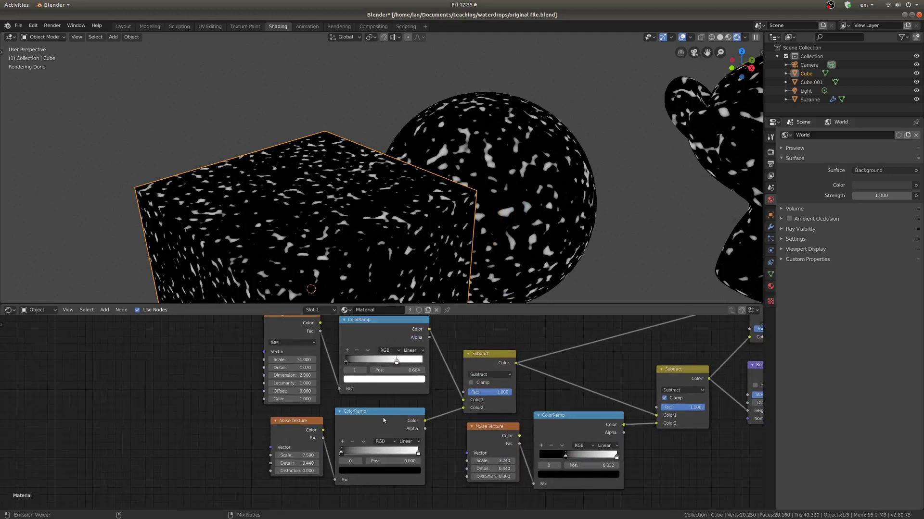
ctrl+shift+click(383, 418)
ctrl+shift+click(482, 356)
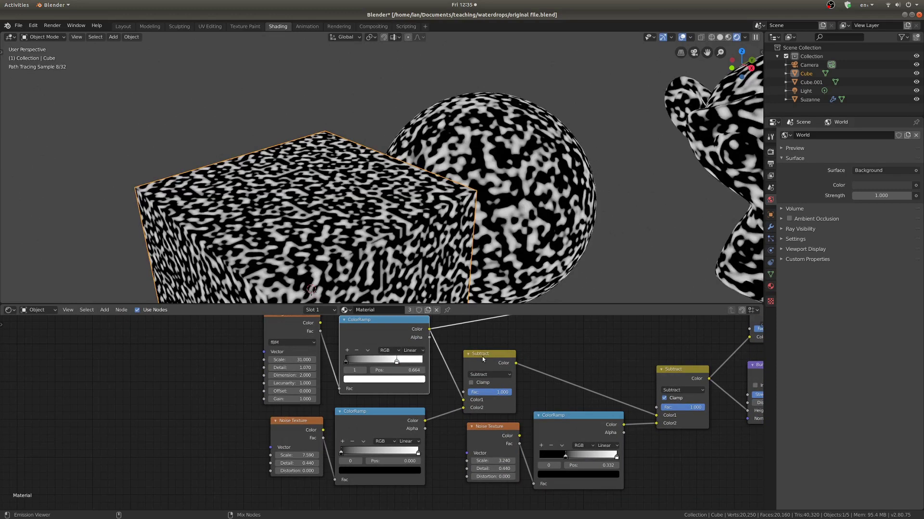
Preview the output of the second, clamped Subtract node that feeds the Invert and Bump nodes
scroll(452, 413, down, 1)
middle_drag(452, 413, 341, 399)
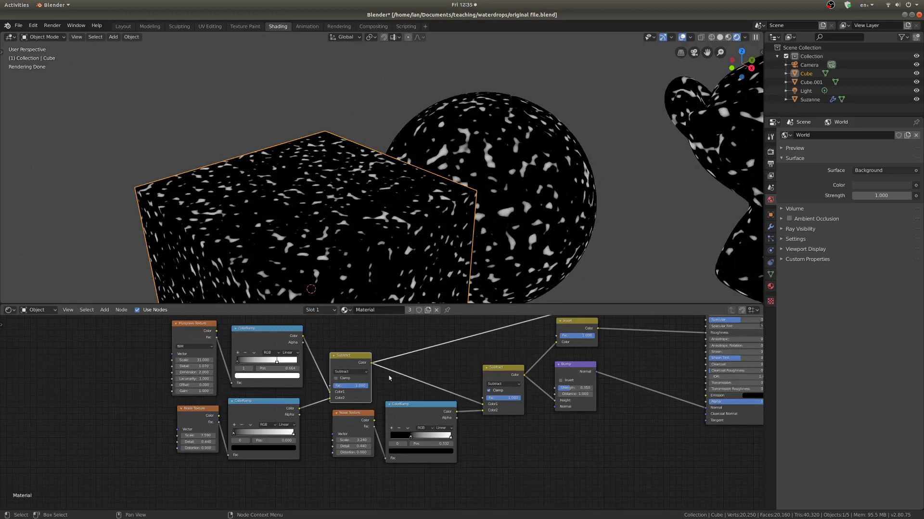
ctrl+shift+click(502, 371)
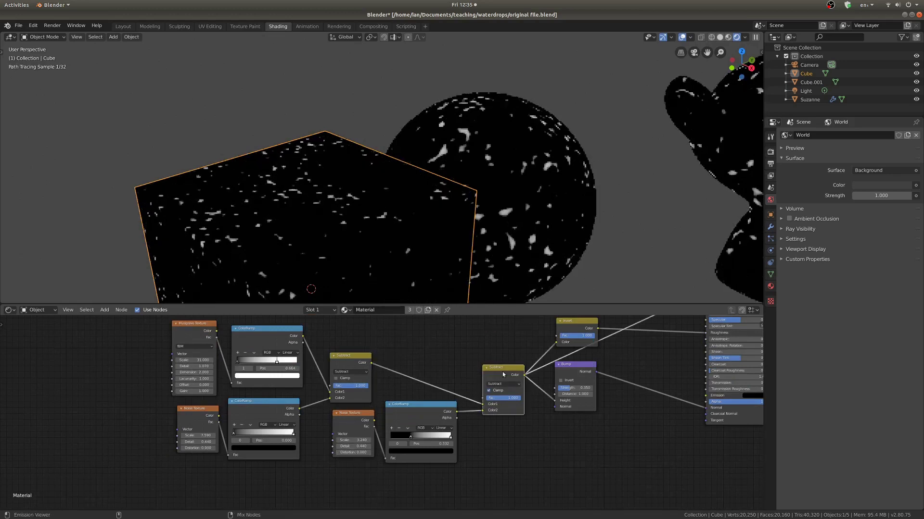
key(ctrl+z)
ctrl+shift+click(503, 415)
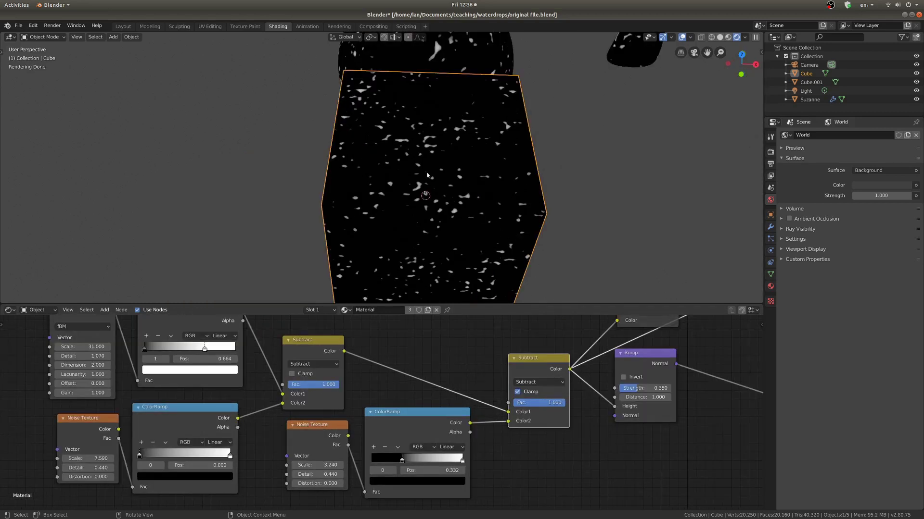
Preview and compare the Noise Texture with scale 3.240 and the Noise Texture with scale 7.590
scroll(327, 442, up, 4)
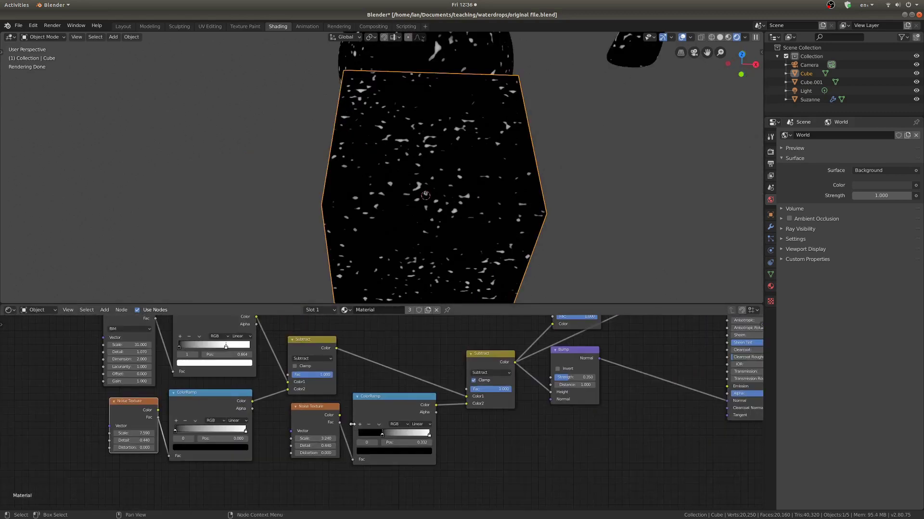
scroll(343, 406, up, 3)
click(426, 386)
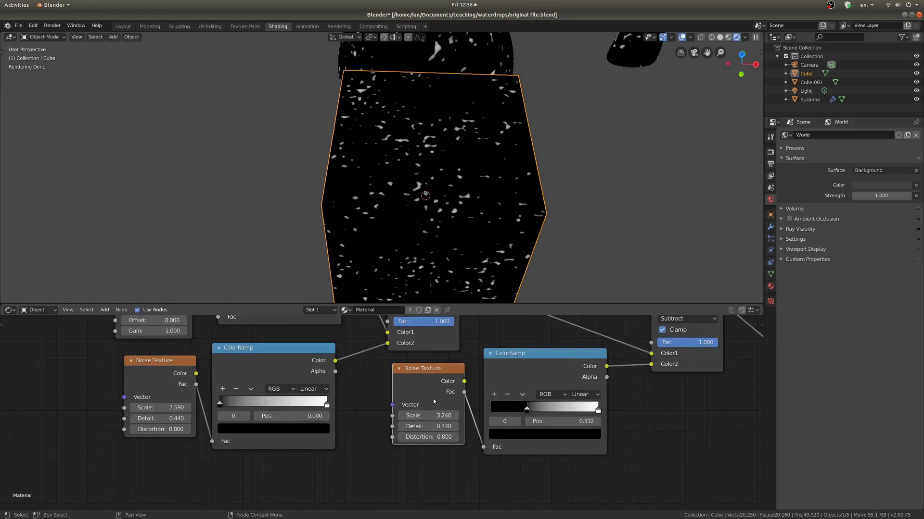
ctrl+shift+click(414, 379)
ctrl+shift+click(170, 379)
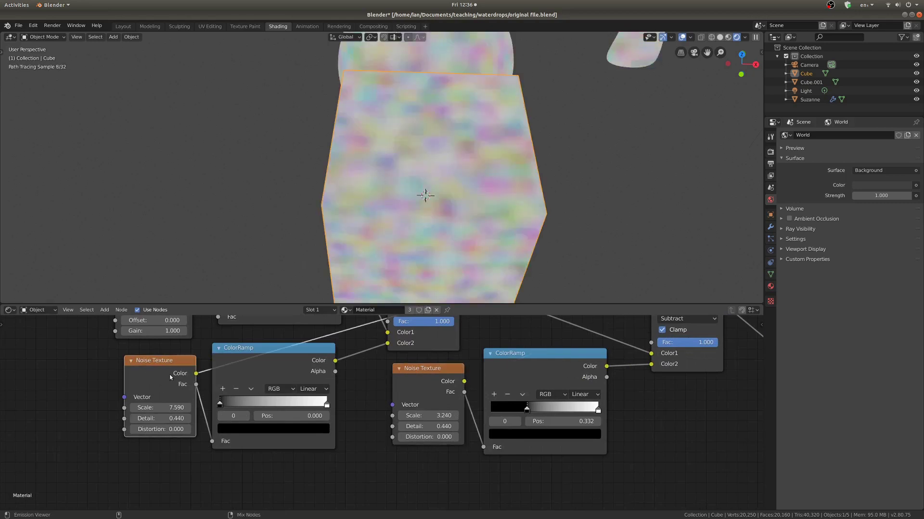
ctrl+shift+click(412, 388)
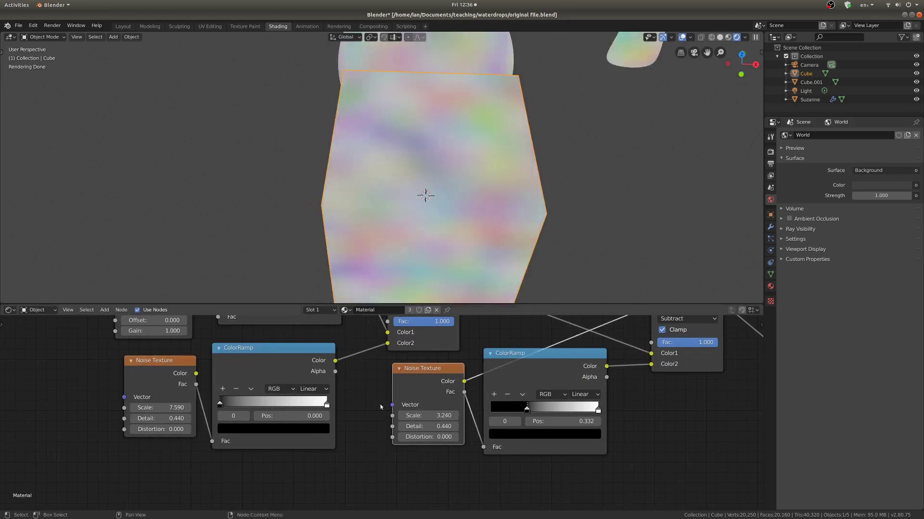
scroll(459, 394, down, 1)
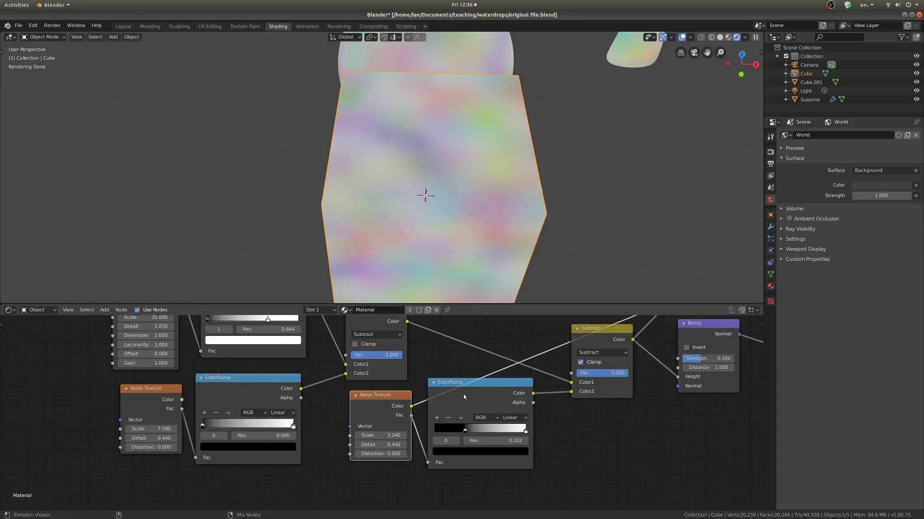
Preview the ColorRamp fed by the 3.240-scale Noise Texture and compare it with the outputs of both Subtract nodes
ctrl+shift+click(462, 394)
middle_drag(268, 382, 217, 400)
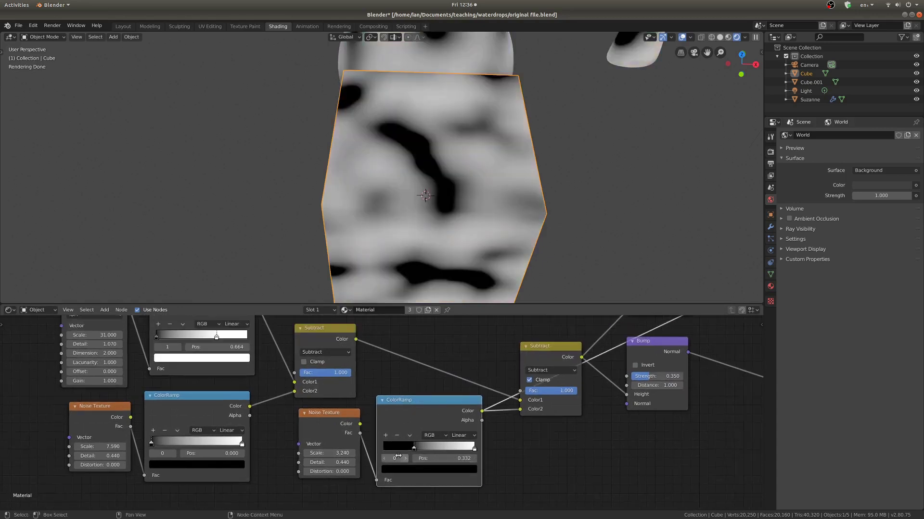
middle_drag(475, 435, 423, 457)
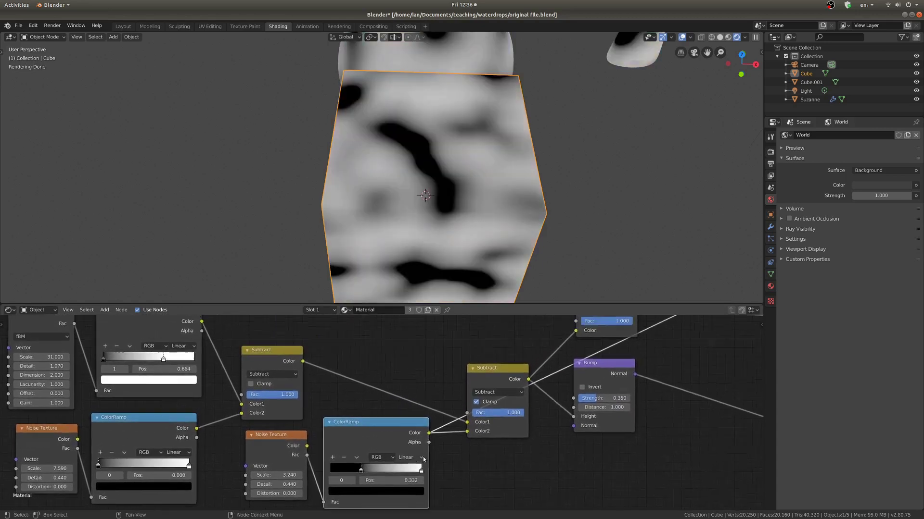
scroll(423, 457, up, 1)
ctrl+shift+click(497, 368)
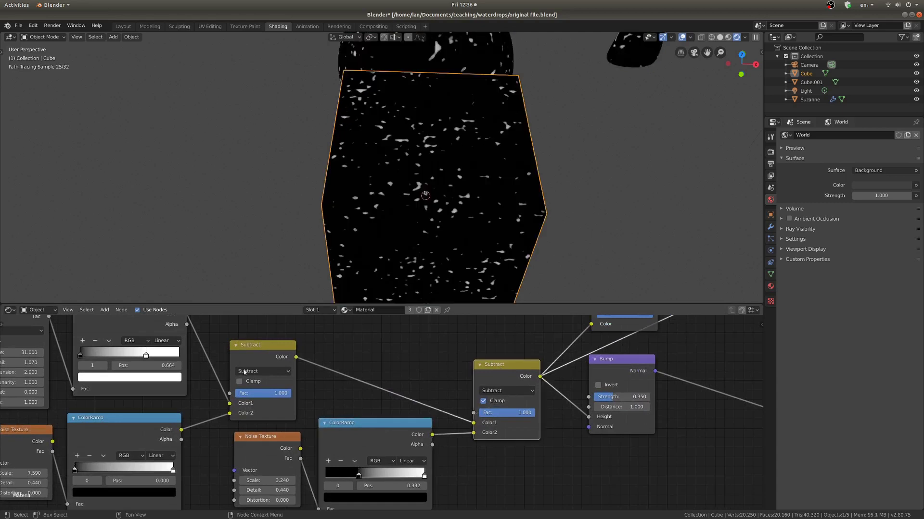
ctrl+shift+click(255, 350)
ctrl+shift+click(500, 369)
Toggle Clamp off and back on for the second Subtract node while its output is previewed
scroll(513, 239, down, 3)
scroll(526, 410, down, 4)
middle_drag(526, 409, 377, 434)
scroll(404, 433, up, 2)
scroll(377, 435, up, 1)
mouse_move(346, 413)
mouse_down()
mouse_move(339, 393)
mouse_move(350, 405)
mouse_up()
scroll(399, 403, up, 3)
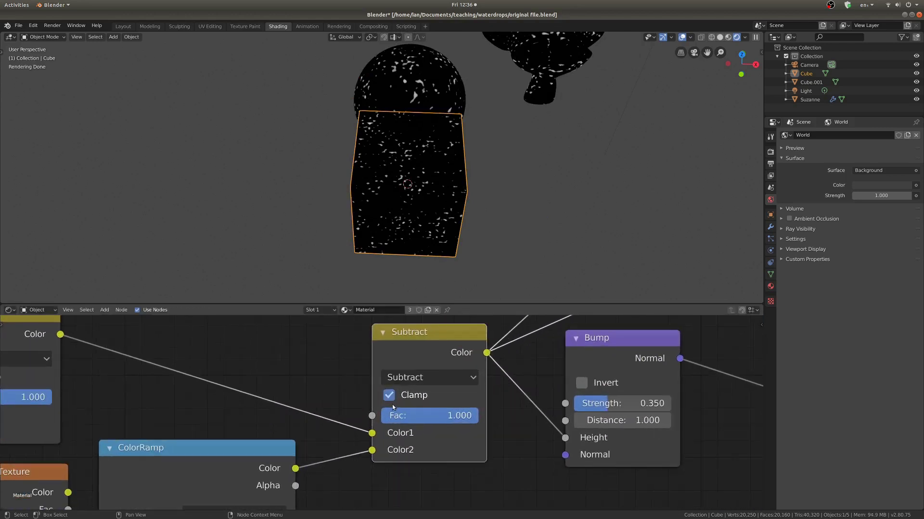
click(389, 397)
click(390, 396)
scroll(405, 398, down, 4)
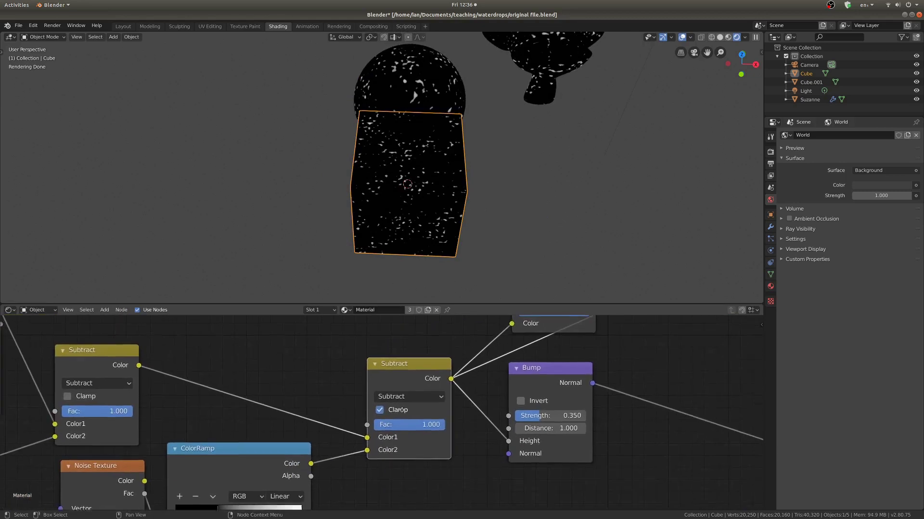
Cut the second Subtract node's preview link and preview the Invert node's output up close on the cube
scroll(395, 422, up, 1)
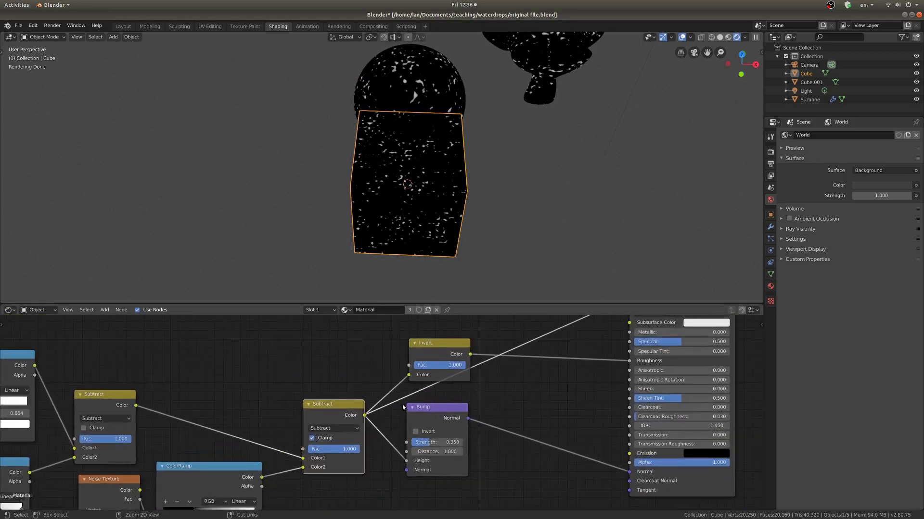
ctrl+right_drag(401, 396, 402, 407)
middle_drag(446, 369, 421, 379)
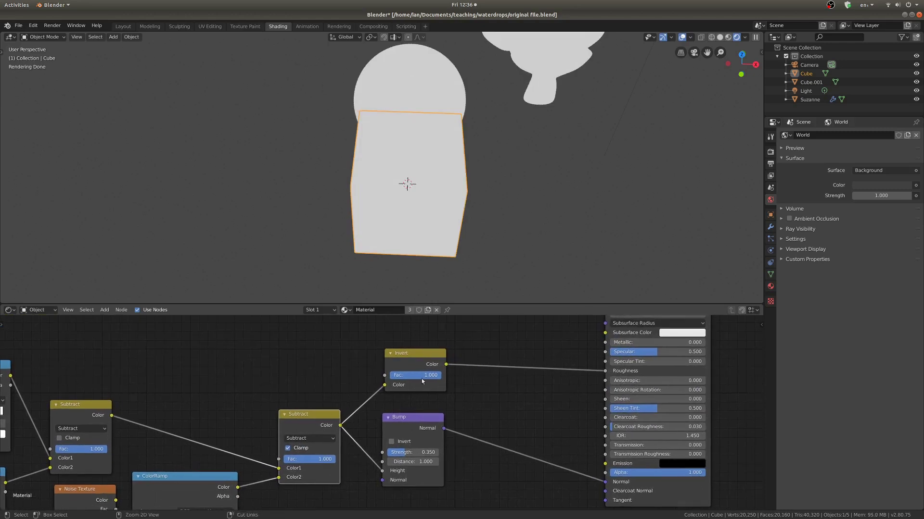
ctrl+shift+click(412, 354)
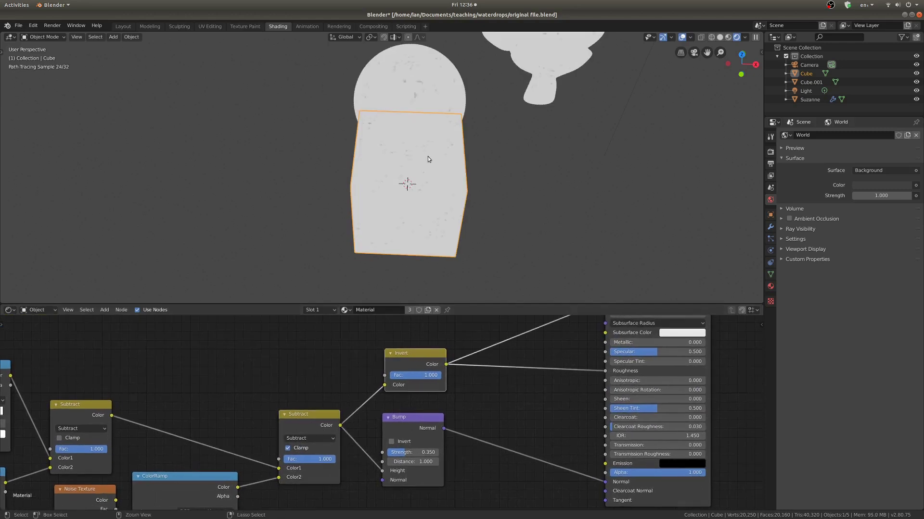
scroll(440, 157, up, 5)
scroll(442, 170, up, 3)
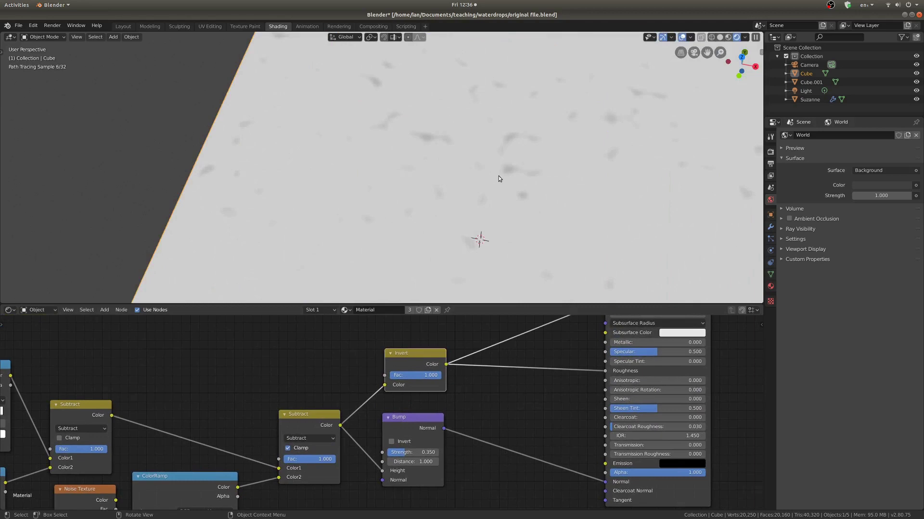
scroll(430, 421, down, 2)
middle_drag(430, 421, 387, 430)
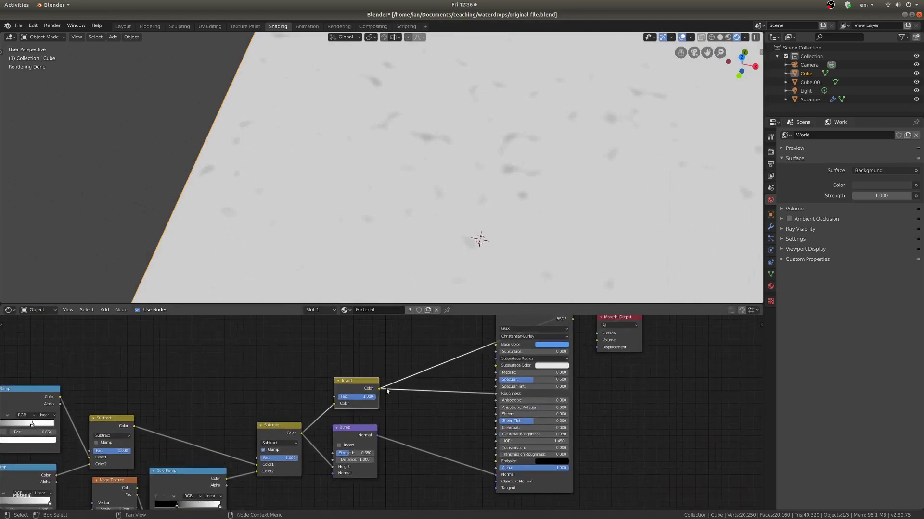
middle_drag(506, 396, 482, 425)
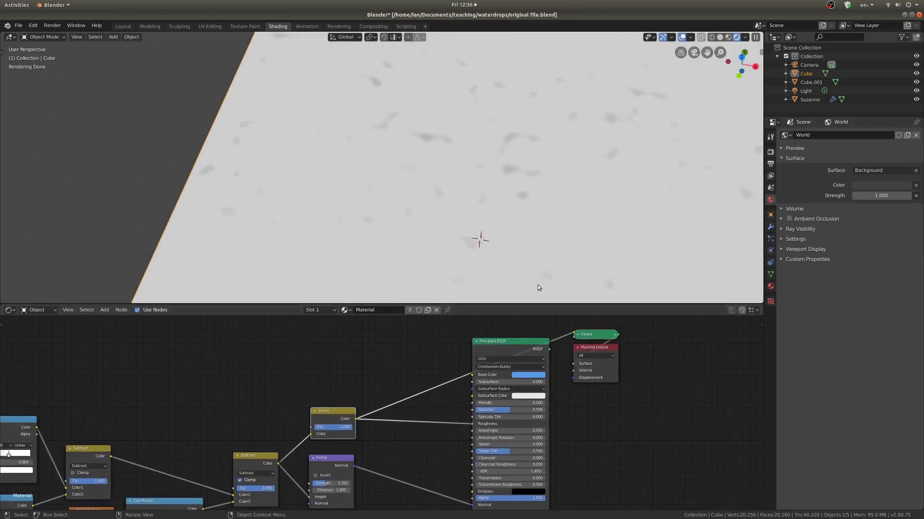
Examine the Bump node fed by the clamped Subtract node and browse the available node categories without adding a node
scroll(333, 481, up, 5)
middle_drag(333, 480, 368, 424)
drag(360, 389, 367, 388)
click(254, 401)
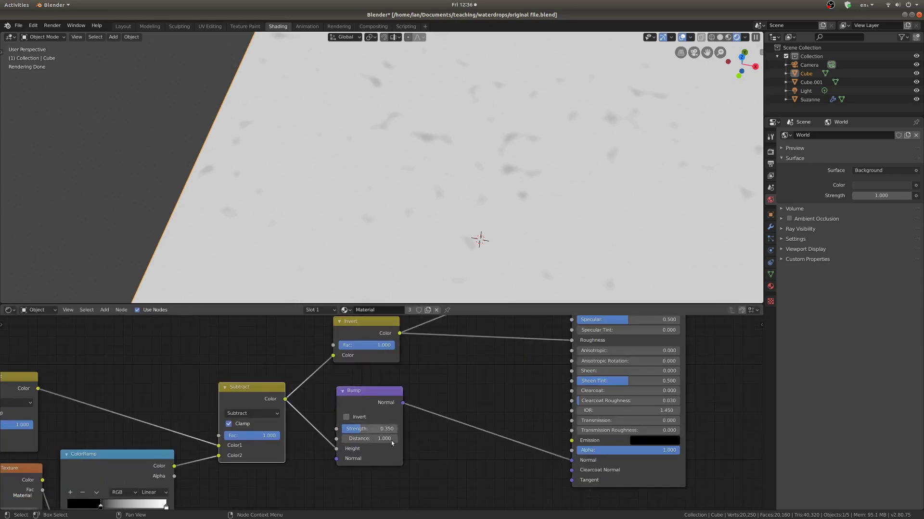
key(shift+a)
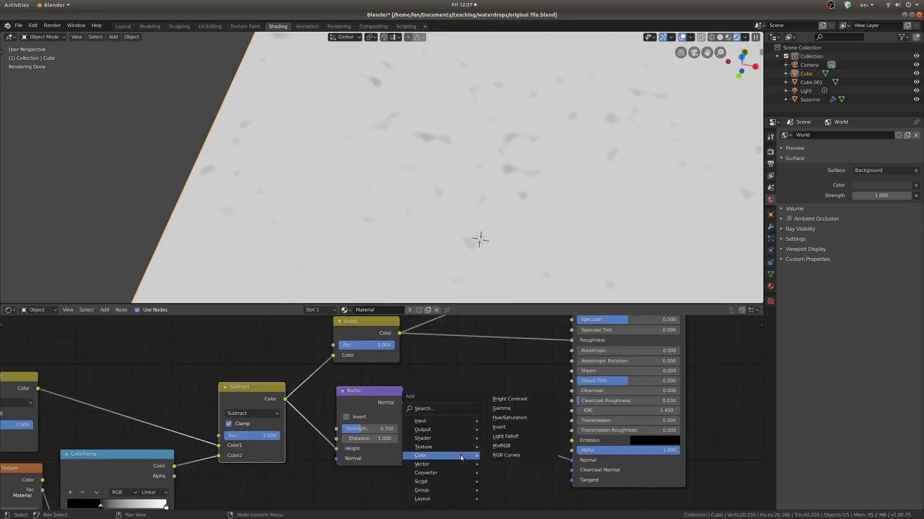
middle_drag(411, 377, 432, 438)
key(shift+a)
mouse_move(405, 386)
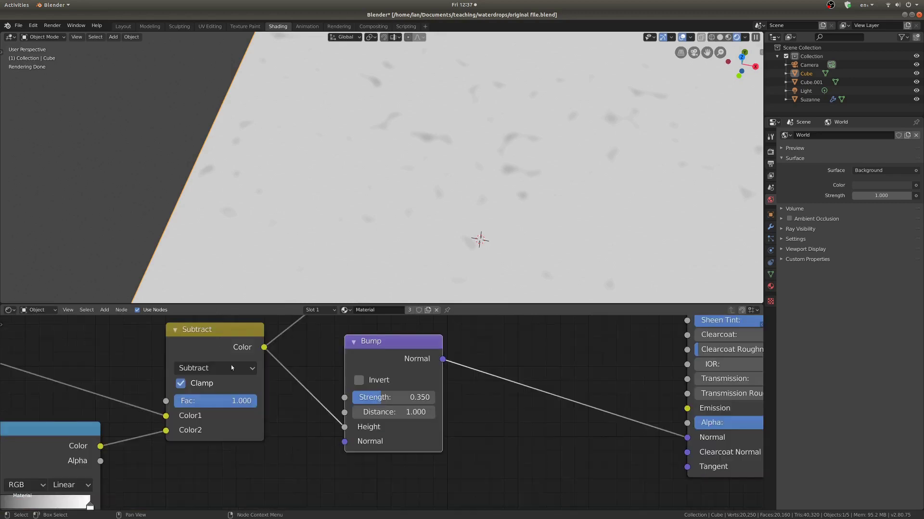
Nudge the clamped Subtract node slightly and check its link into the Bump node's Height input
drag(223, 341, 221, 343)
click(226, 346)
drag(344, 428, 359, 432)
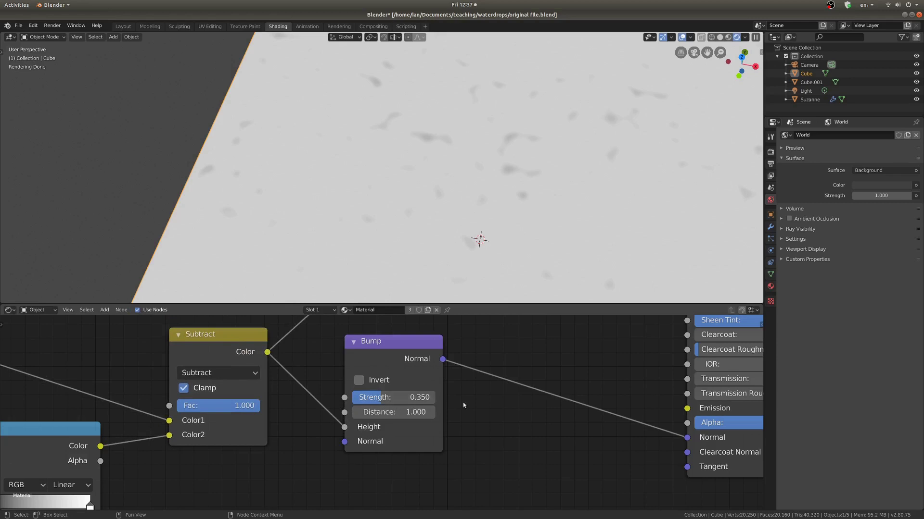
scroll(463, 405, down, 2)
drag(369, 395, 519, 447)
Preview the Principled BSDF to inspect the finished water-drop material on the cube and sphere
scroll(571, 453, down, 3)
middle_drag(598, 484, 555, 518)
middle_drag(519, 360, 510, 400)
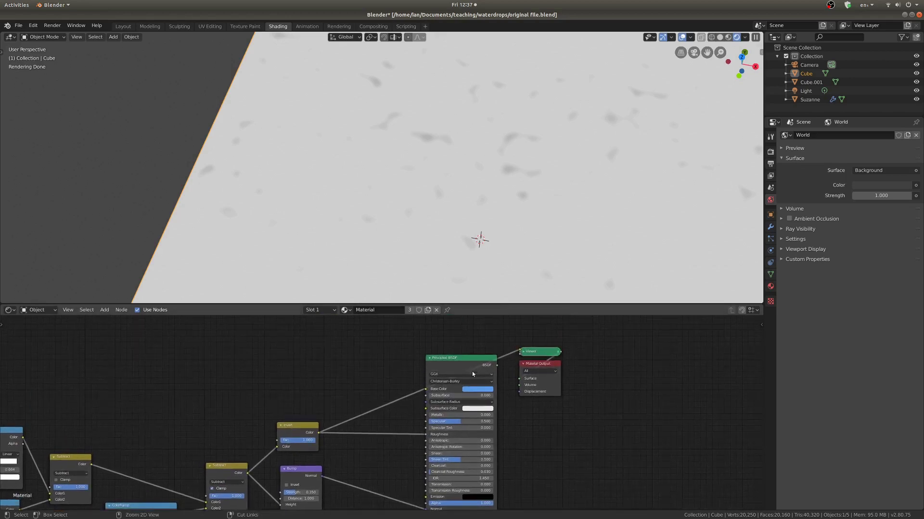
ctrl+shift+click(471, 361)
middle_drag(520, 177, 488, 191)
scroll(392, 402, up, 4)
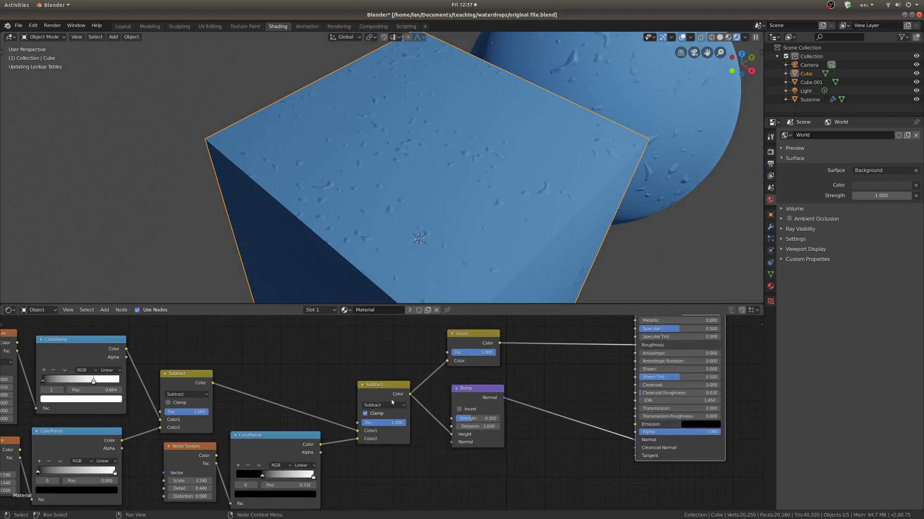
Turn off Clamp on the second Subtract node, inspect the cube's surface in the render, and turn Clamp back on
scroll(382, 412, up, 2)
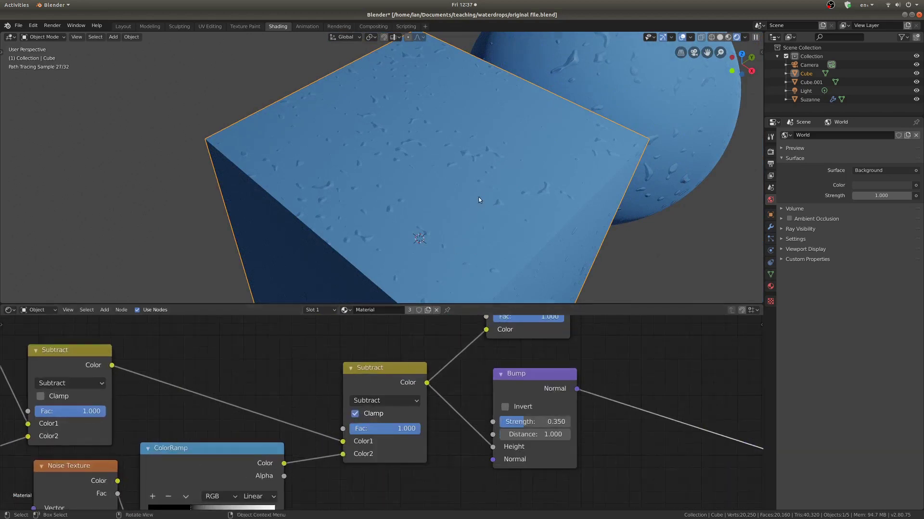
scroll(478, 197, up, 3)
click(360, 417)
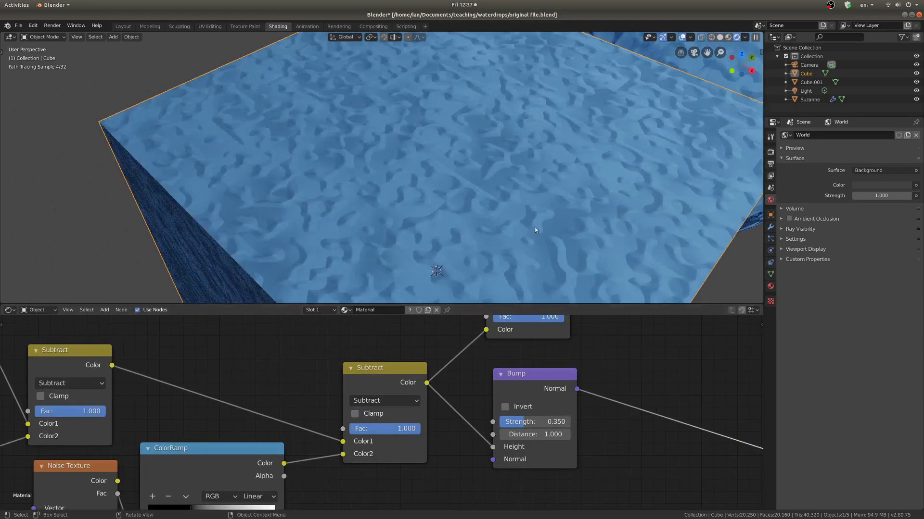
mouse_move(571, 144)
middle_down()
mouse_move(551, 160)
mouse_move(542, 144)
mouse_move(546, 161)
mouse_move(567, 157)
mouse_move(551, 147)
mouse_move(552, 168)
mouse_move(509, 171)
mouse_move(563, 186)
middle_up()
scroll(527, 172, up, 1)
scroll(563, 185, up, 2)
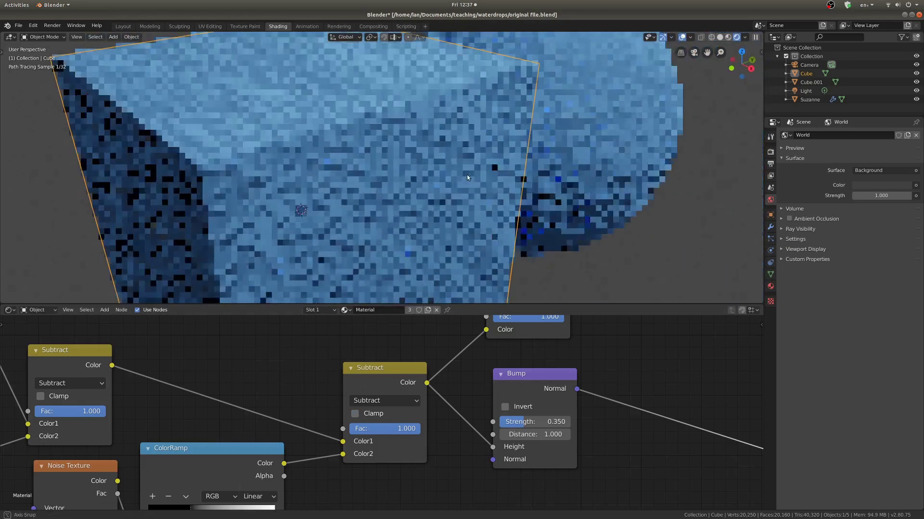
click(355, 413)
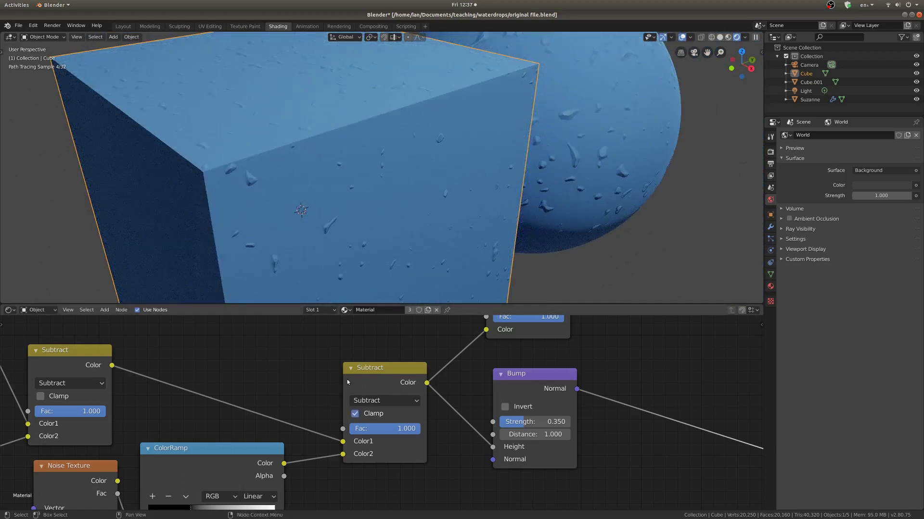
Show all three objects in Solid shading and frame the whole water-drop node tree
scroll(460, 380, down, 3)
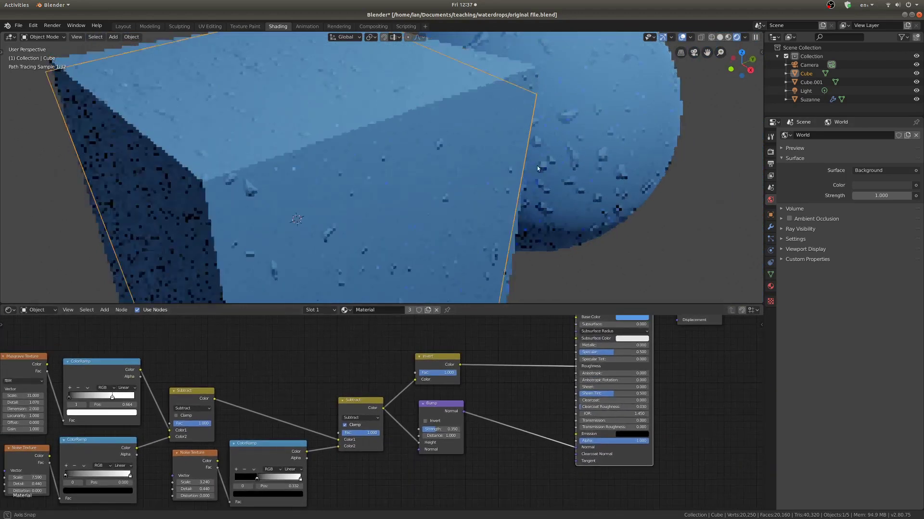
scroll(541, 140, down, 6)
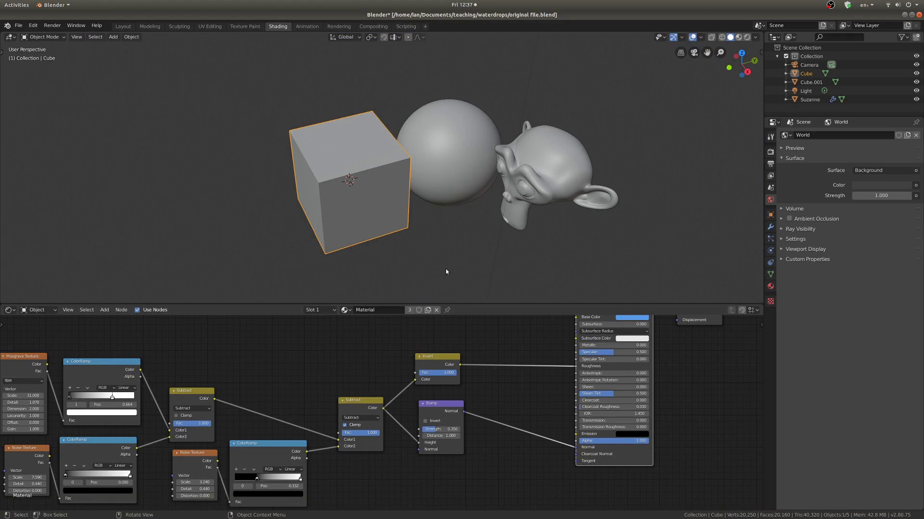
key(Home)
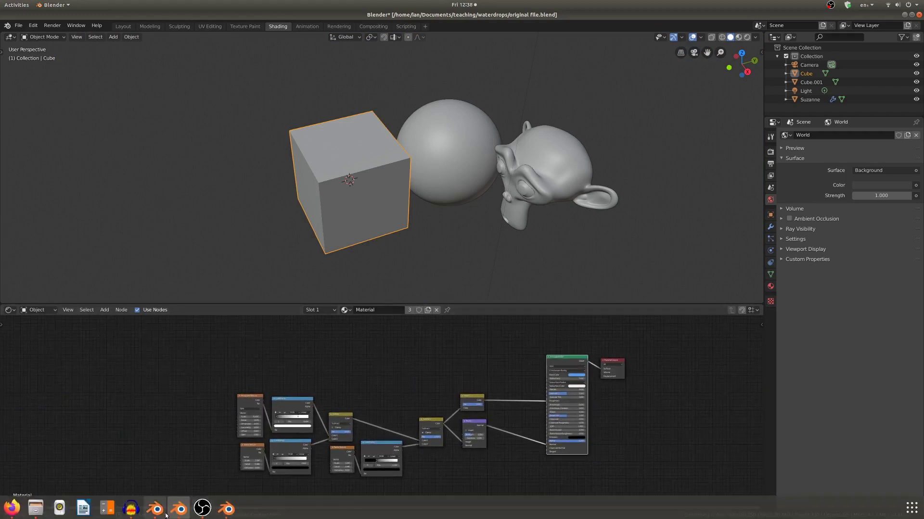
Switch to the gunnowater.blend window with Rendered shading and select the gun's fore-end to examine its handel2 node tree
click(159, 511)
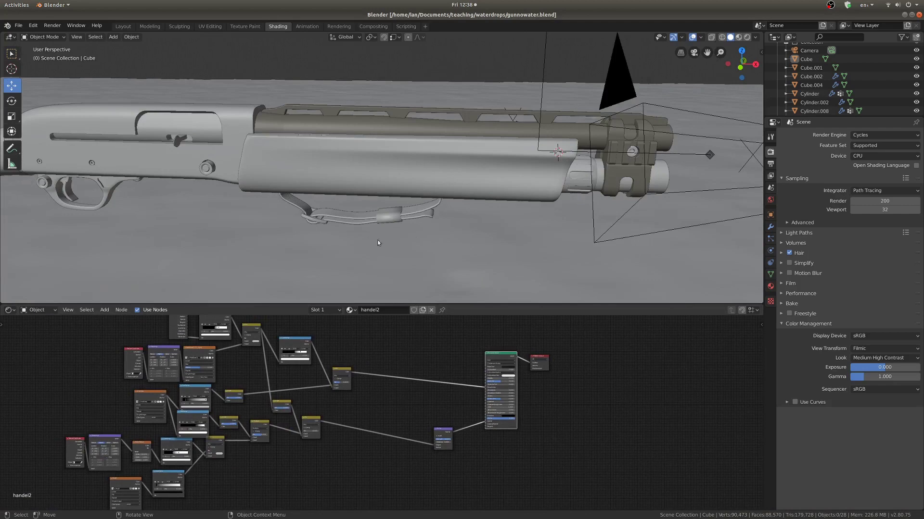
scroll(356, 486, up, 3)
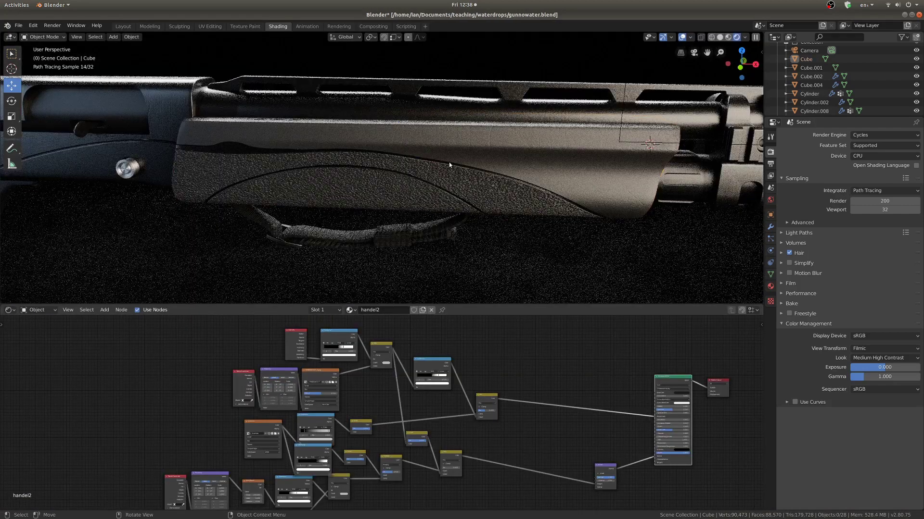
middle_drag(478, 383, 509, 352)
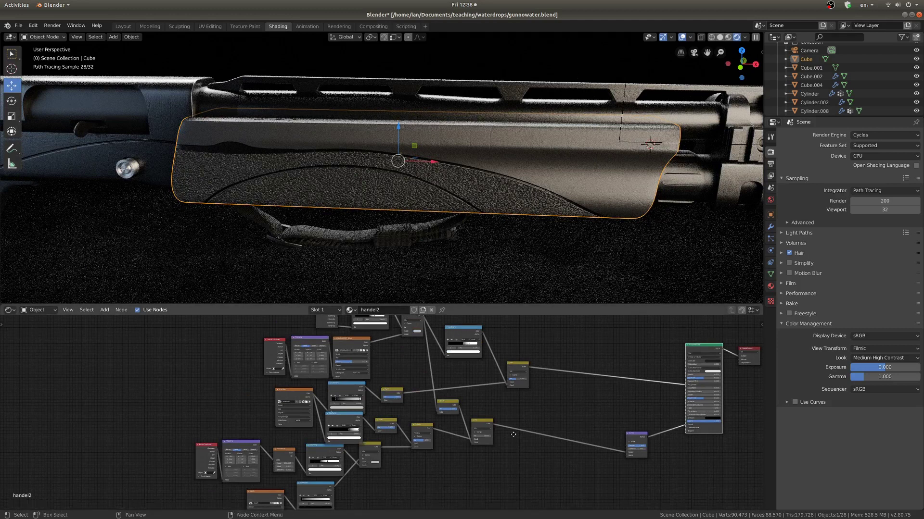
middle_drag(511, 433, 493, 412)
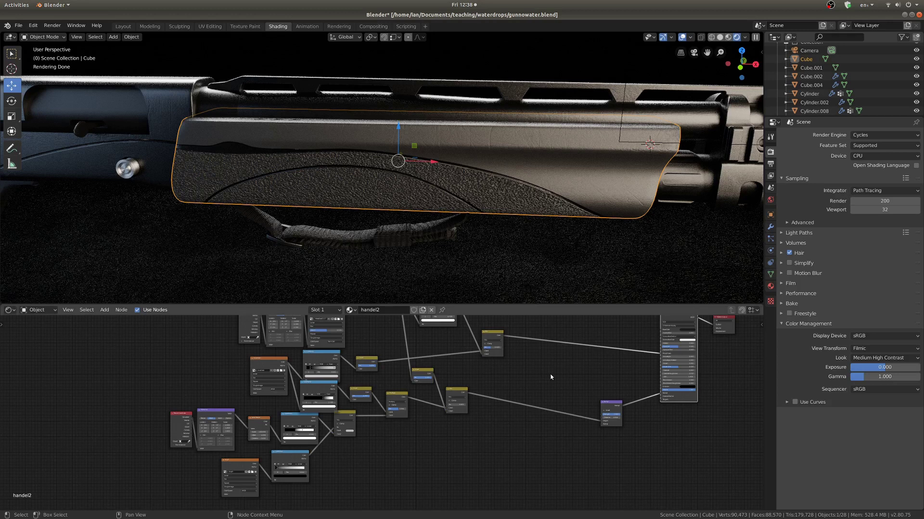
middle_drag(570, 394, 517, 404)
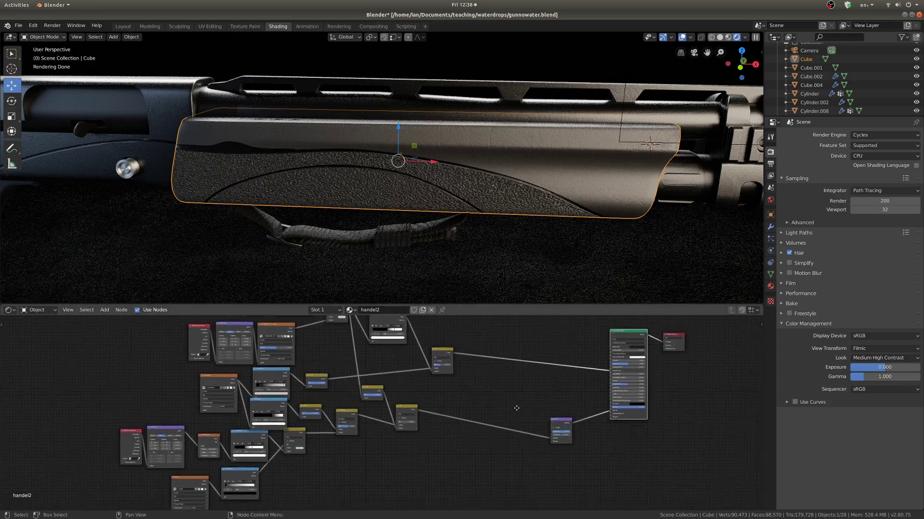
scroll(516, 402, up, 1)
scroll(537, 347, down, 3)
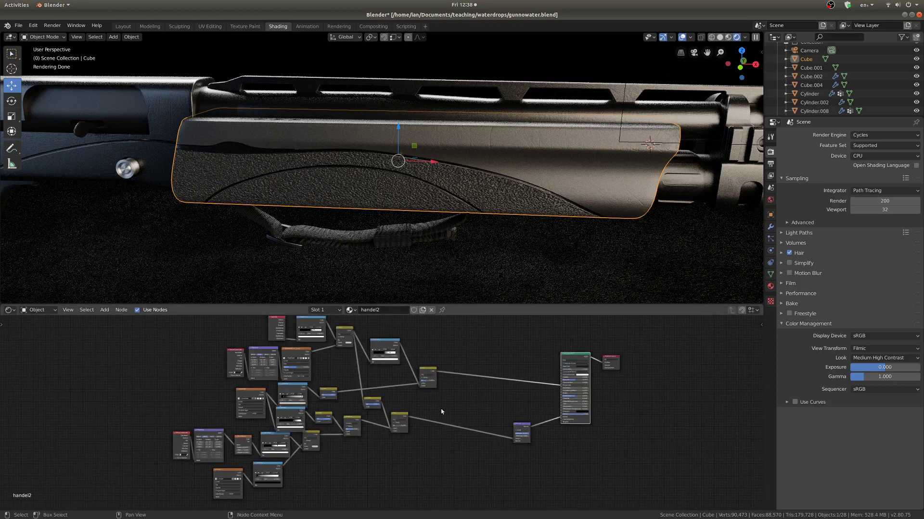
Add a Musgrave Texture node with scale 30 and detail 1 in the empty area below the handel2 nodes
scroll(428, 453, up, 2)
drag(553, 415, 580, 405)
middle_drag(466, 435, 552, 349)
scroll(552, 349, up, 3)
key(ctrl+space)
scroll(488, 328, up, 2)
key(shift+a)
middle_drag(486, 324, 462, 332)
click(456, 365)
scroll(382, 412, up, 3)
click(382, 412)
text(3)
Add a Noise Texture node below the Musgrave Texture and set its scale to 7
key(shift+a)
click(645, 454)
click(423, 404)
click(452, 455)
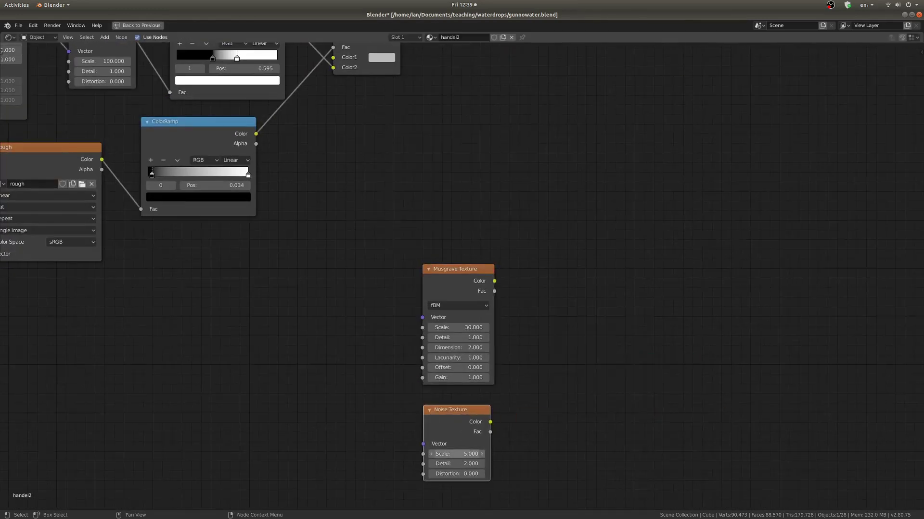
text(7)
Combine the Musgrave and Noise textures in a MixRGB node set to Subtract, and set the Noise Texture's detail to 0.4
middle_drag(667, 365, 602, 373)
key(shift+a)
click(635, 428)
click(565, 313)
click(598, 343)
click(598, 188)
drag(429, 289, 564, 375)
drag(425, 430, 565, 385)
click(400, 472)
text(0.4)
key(Return)
Insert a ColorRamp between the Musgrave Texture and the Subtract node and move its white stop to about 0.74
key(shift+a)
click(540, 338)
click(467, 277)
middle_drag(571, 346, 507, 348)
scroll(506, 348, up, 1)
drag(513, 340, 485, 340)
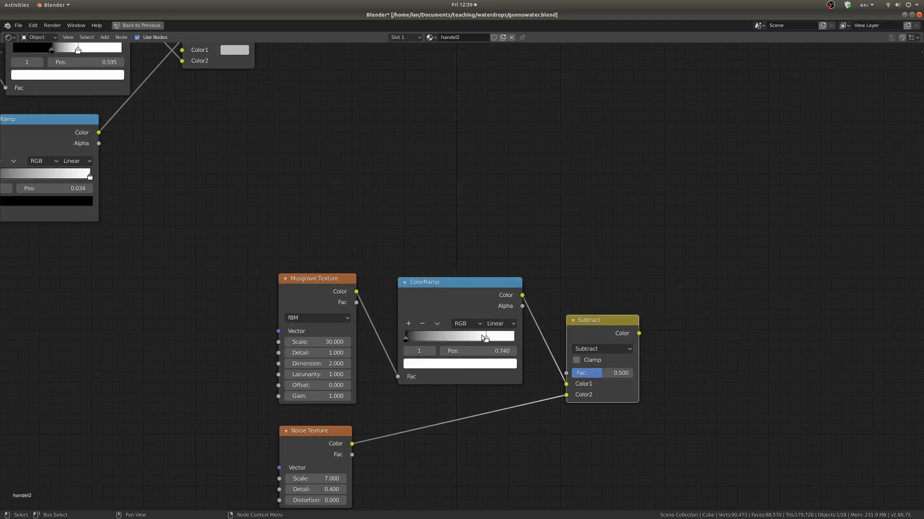
Duplicate the Noise Texture and Subtract nodes, feed the first Subtract into the copy's Color1, and enable Clamp on the copy
middle_drag(486, 339, 383, 315)
click(250, 385)
shift+click(473, 293)
key(shift+d)
drag(665, 366, 639, 313)
drag(510, 301, 614, 360)
click(624, 341)
Insert a ColorRamp between the second Noise Texture and the second Subtract, and set that noise's scale to 3
middle_drag(625, 342, 629, 297)
key(shift+a)
click(600, 319)
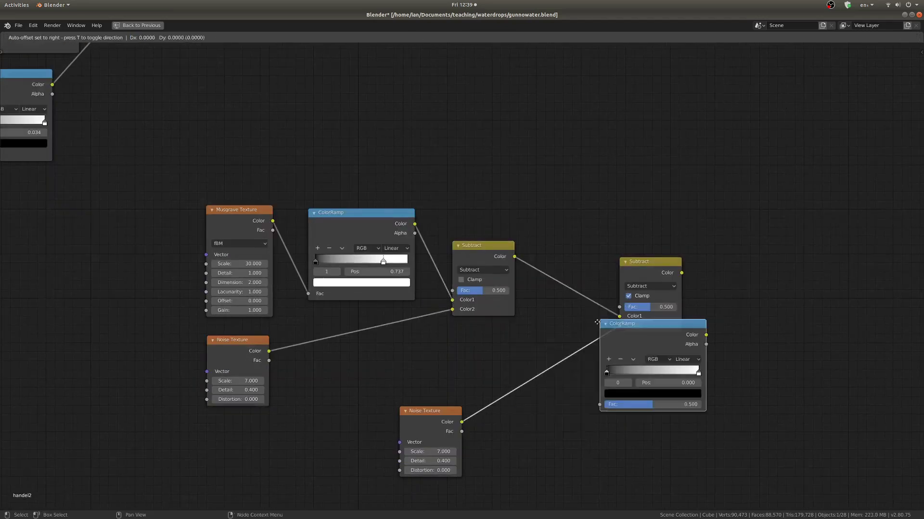
click(497, 350)
drag(423, 410, 426, 386)
click(425, 426)
text(3)
key(Return)
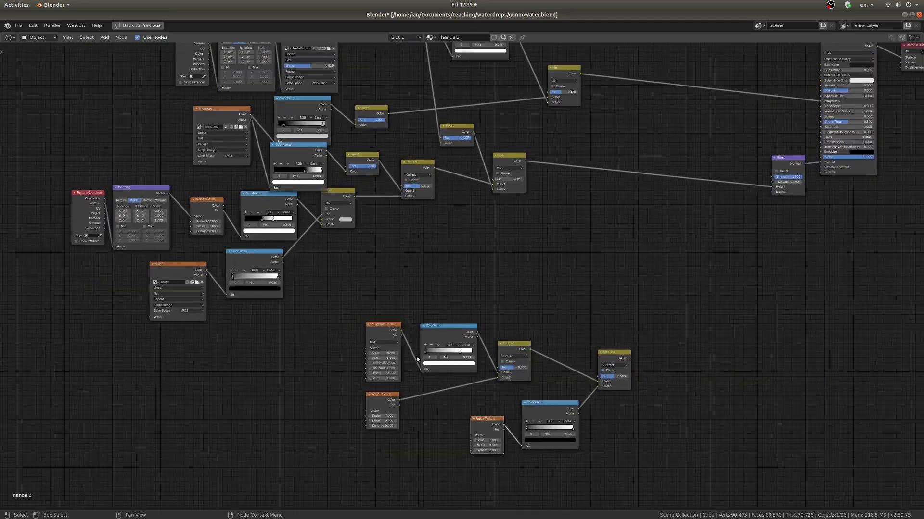
Connect the first Noise Texture's Fac output to the first Subtract's Color2 and preview the final Subtract on the fore-end
key(ctrl+space)
scroll(385, 468, up, 3)
drag(386, 469, 550, 424)
middle_drag(580, 487, 454, 408)
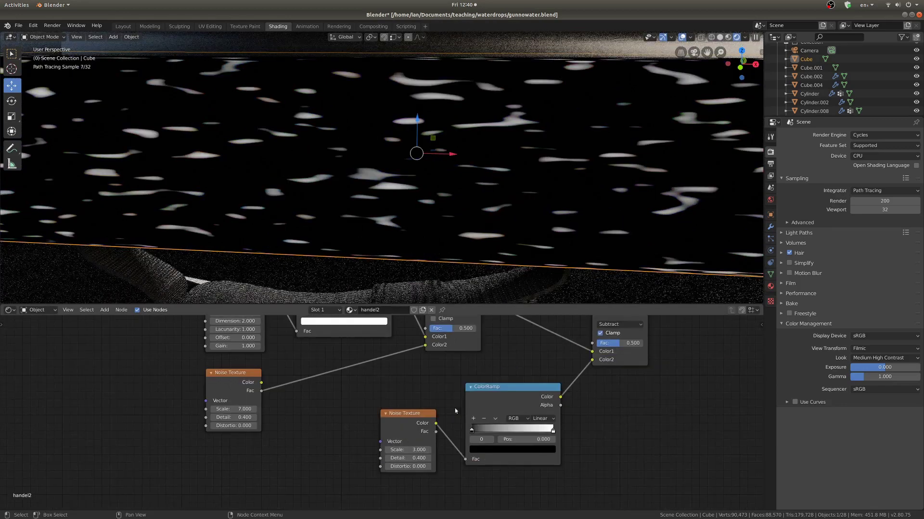
Examine the shape and distribution of the drop pattern along the gun's fore-end in the rendered view
scroll(457, 384, down, 2)
scroll(485, 253, down, 3)
middle_drag(484, 253, 494, 236)
middle_drag(304, 406, 353, 415)
scroll(351, 410, down, 3)
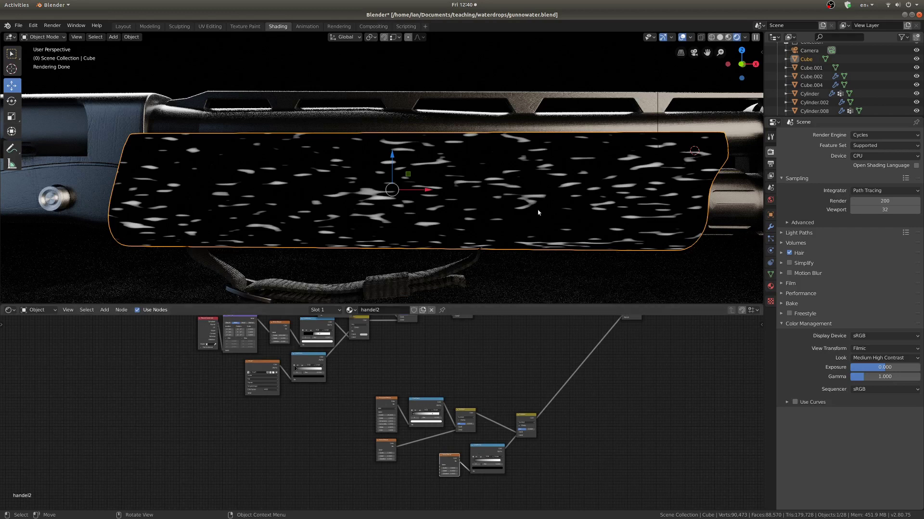
scroll(210, 380, up, 3)
middle_drag(210, 380, 346, 389)
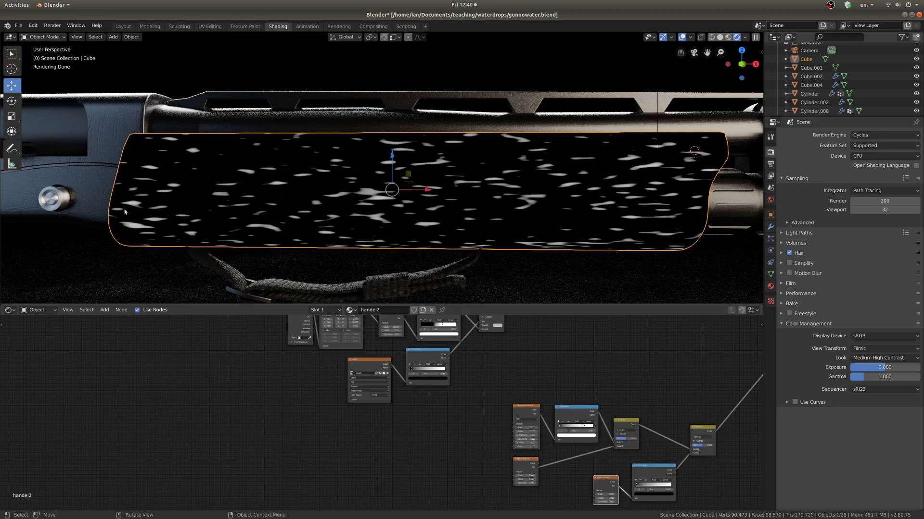
middle_drag(346, 215, 451, 207)
scroll(451, 207, down, 1)
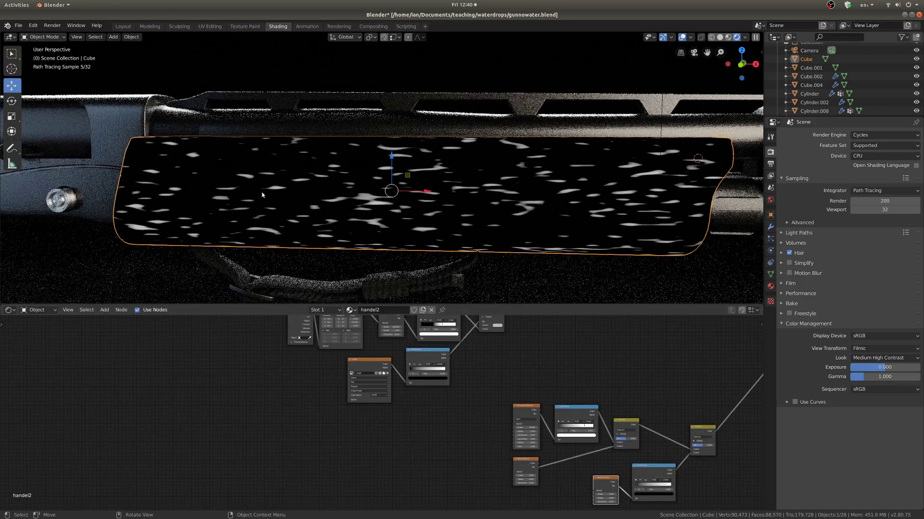
scroll(378, 408, up, 3)
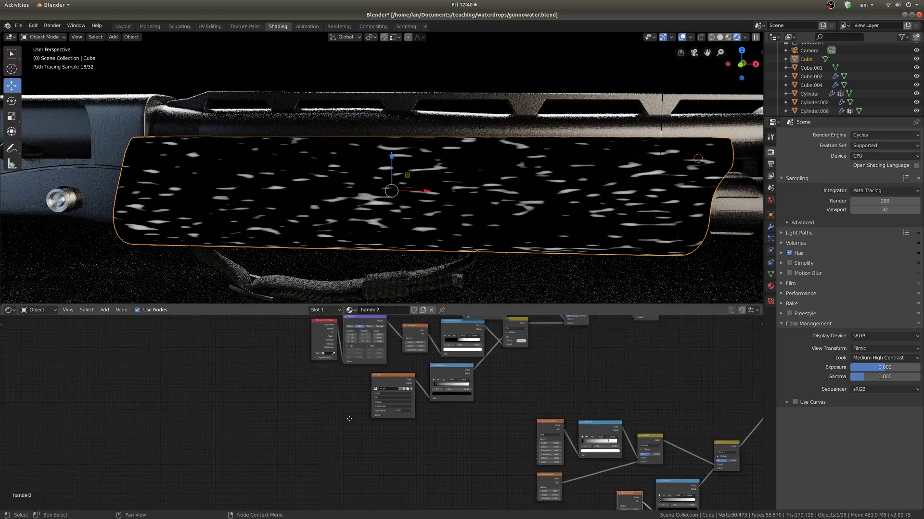
scroll(344, 380, up, 2)
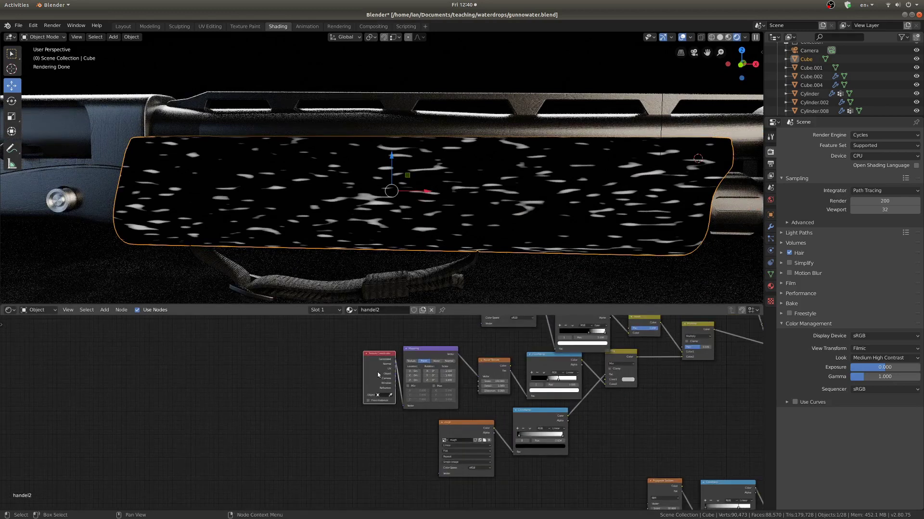
scroll(344, 380, up, 1)
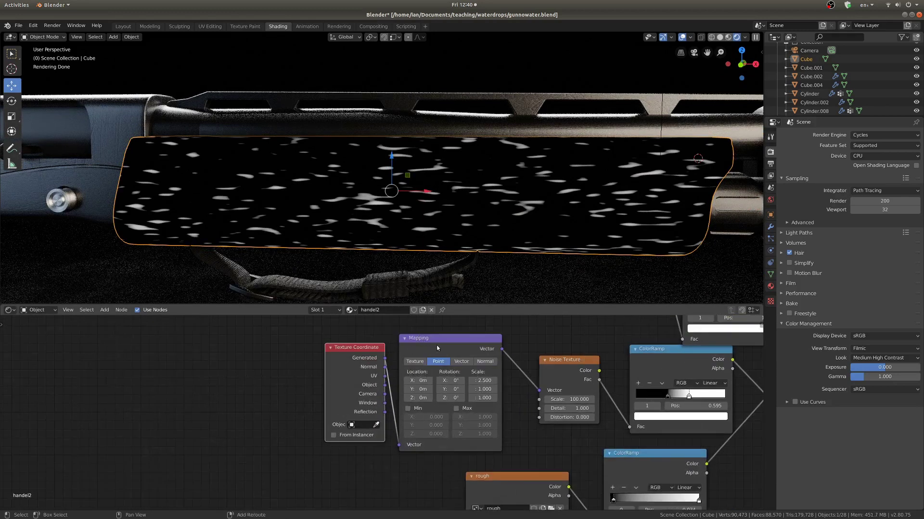
scroll(437, 348, down, 3)
key(shift+d)
click(510, 347)
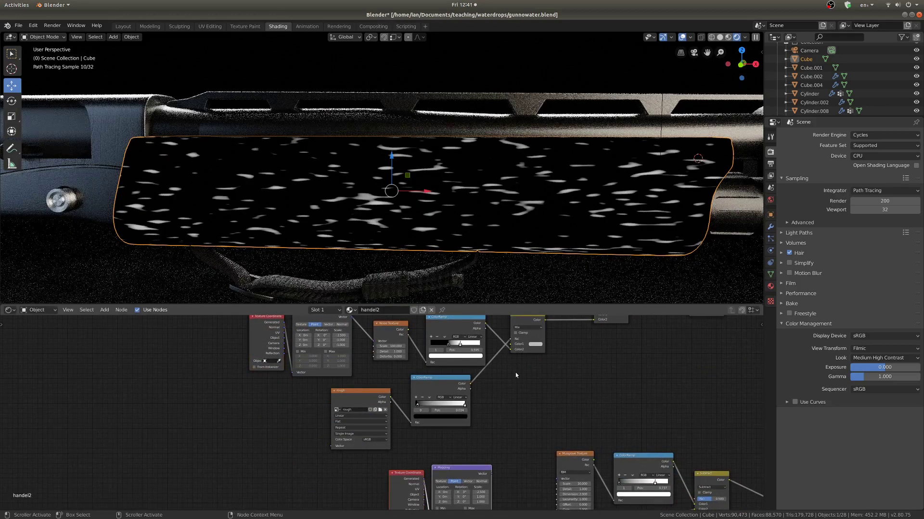
middle_drag(515, 375, 487, 286)
scroll(488, 286, up, 1)
key(x)
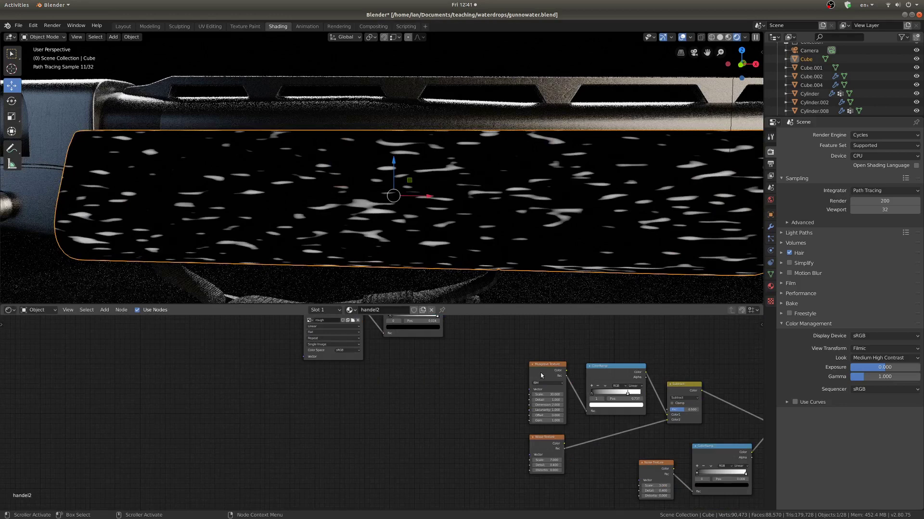
Add Texture Coordinate and Mapping nodes in front of the Musgrave Texture and set the Mapping's X scale to 4
key(ctrl+t)
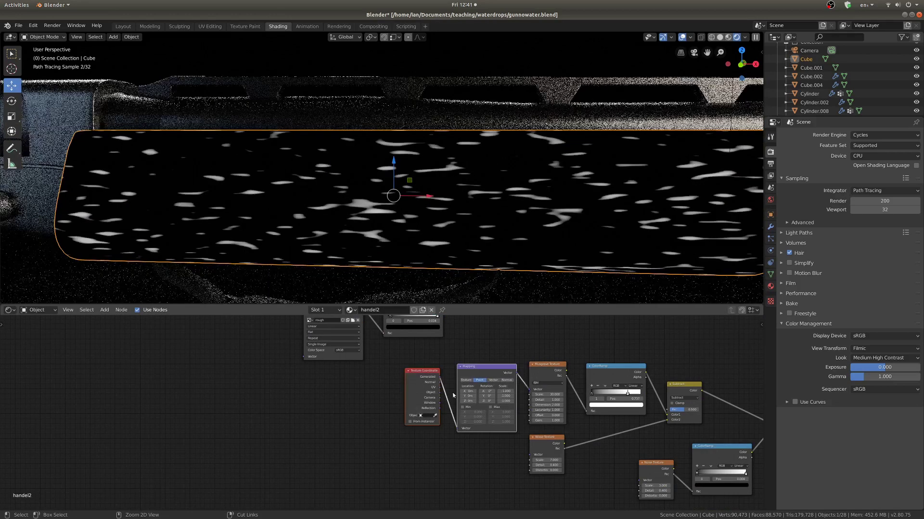
scroll(452, 395, up, 3)
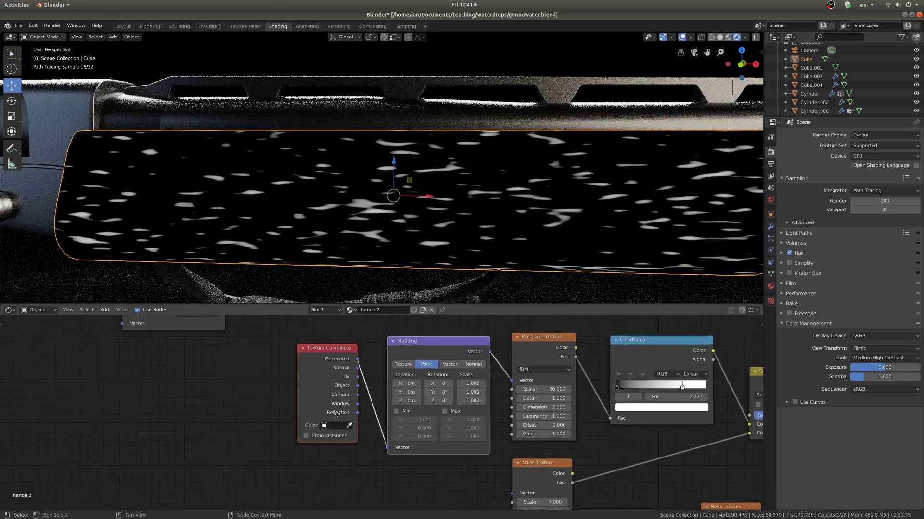
drag(338, 415, 325, 417)
scroll(463, 406, up, 3)
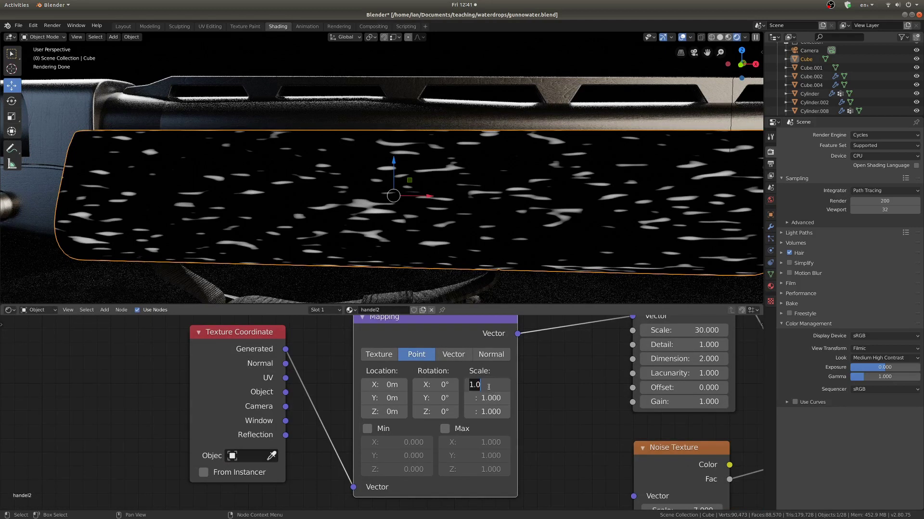
key(Return)
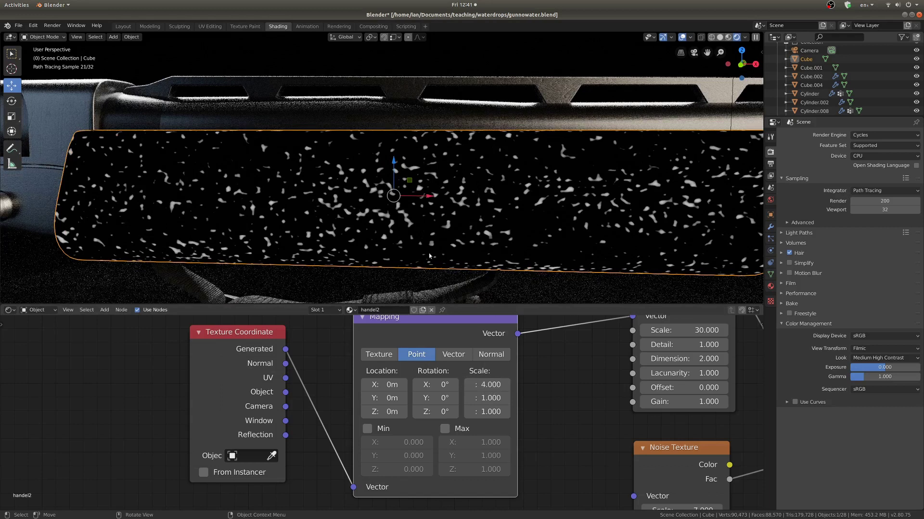
Connect the Mapping node's Vector output to the Vector inputs of both Noise Textures
scroll(482, 383, down, 3)
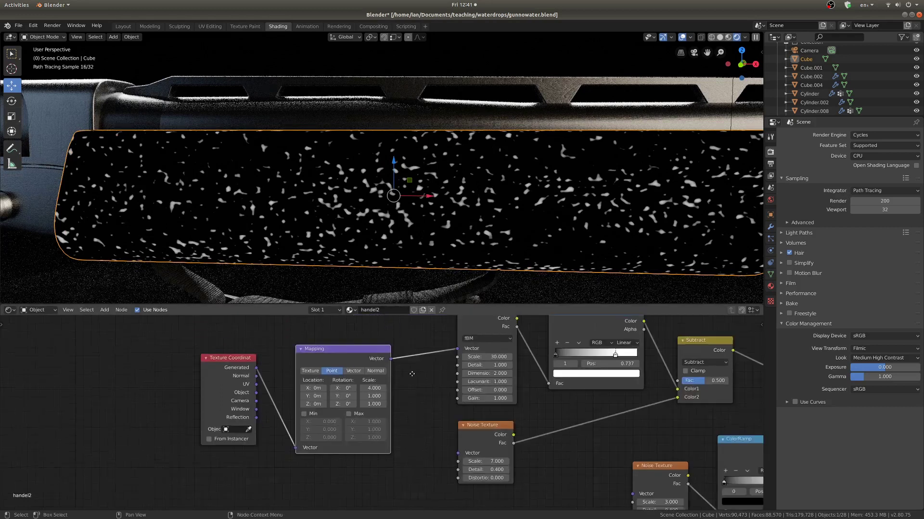
drag(359, 348, 424, 441)
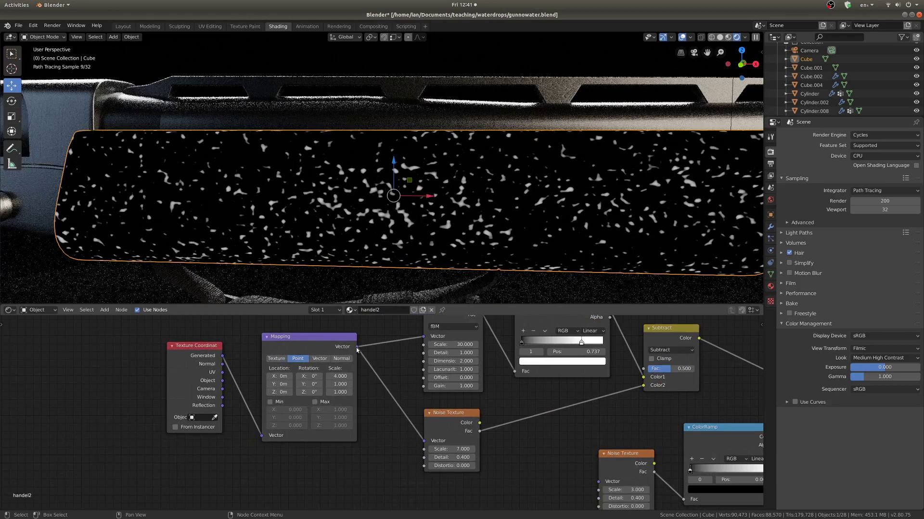
drag(592, 483, 597, 482)
Preview both Noise Textures, the second ColorRamp and the final Subtract in turn on the fore-end
middle_drag(484, 439, 452, 457)
ctrl+shift+click(419, 437)
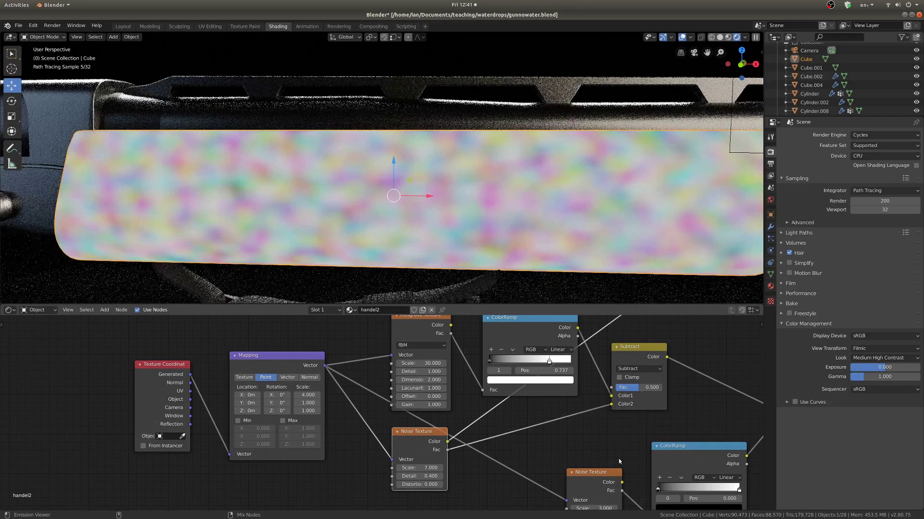
ctrl+shift+click(594, 474)
scroll(510, 460, down, 1)
middle_drag(510, 460, 369, 427)
ctrl+shift+click(521, 422)
middle_drag(632, 420, 619, 440)
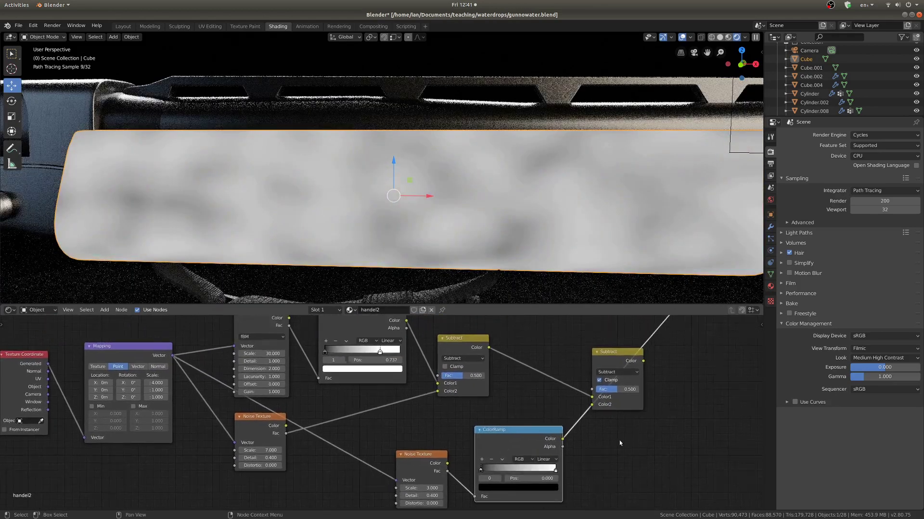
ctrl+shift+click(605, 359)
scroll(508, 418, down, 2)
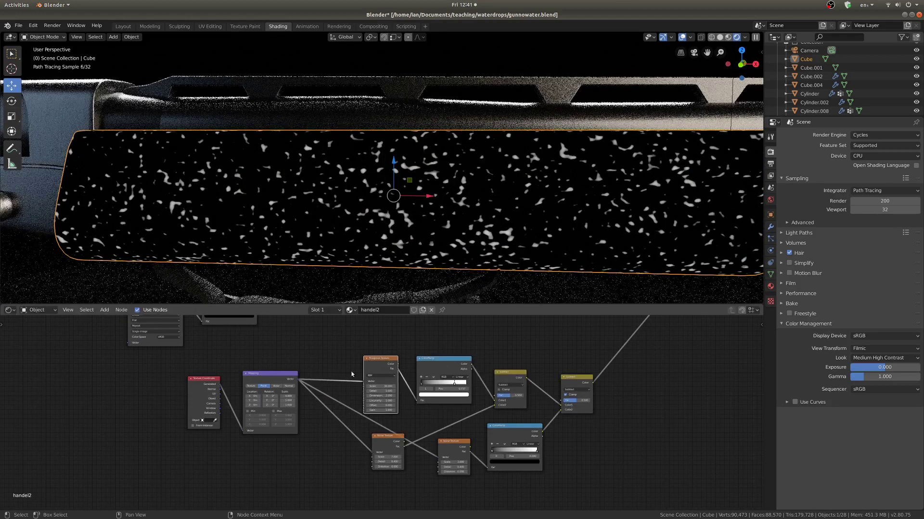
Move the new Mapping and Texture Coordinate nodes closer to the water-drop texture nodes
drag(276, 379, 313, 398)
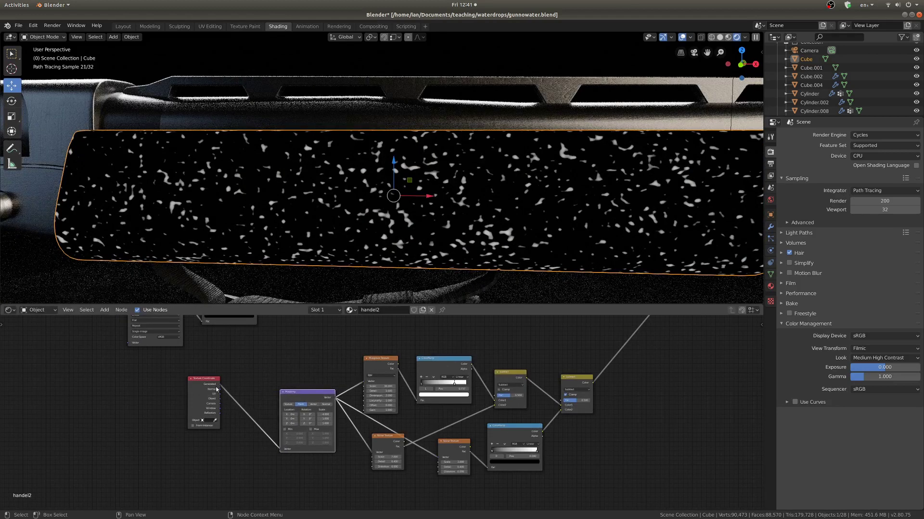
drag(205, 390, 245, 405)
scroll(416, 457, down, 5)
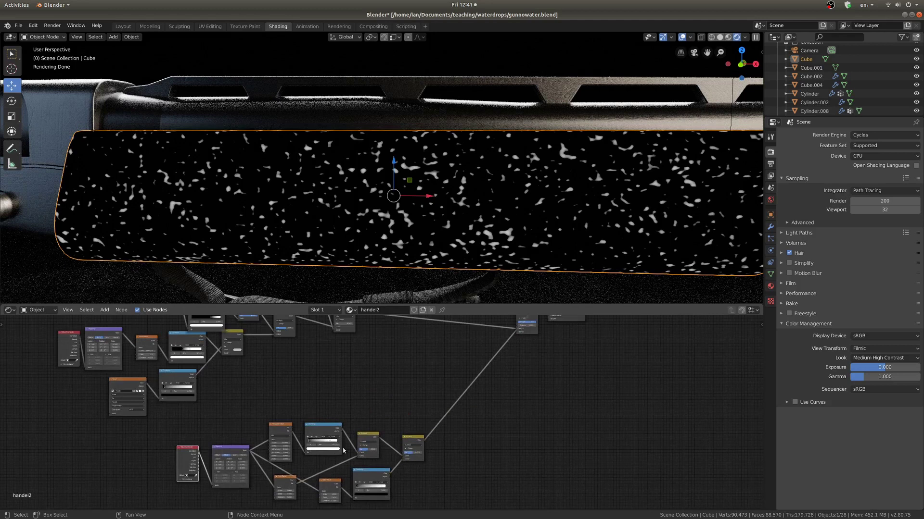
Select all the water-drop nodes and rotate their arrangement by about -28 degrees
middle_drag(416, 456, 424, 472)
scroll(487, 382, up, 1)
middle_drag(489, 382, 501, 407)
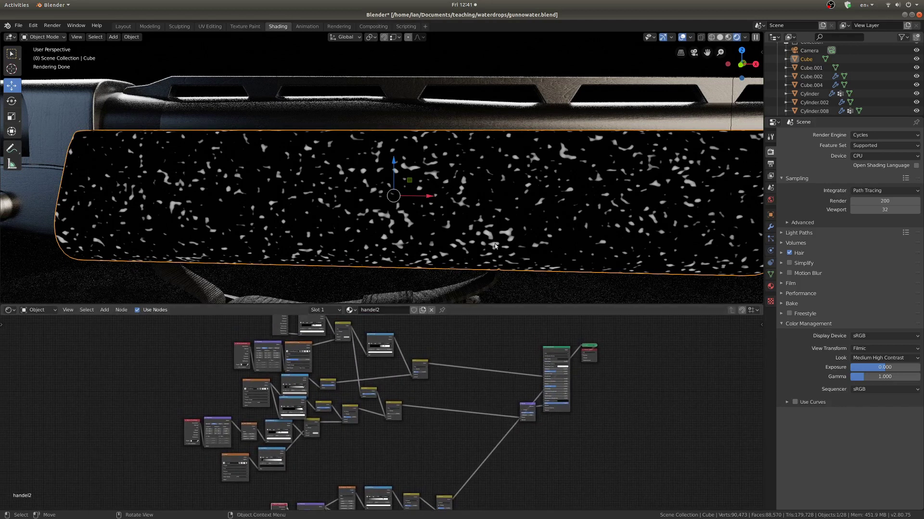
key(ctrl+space)
key(Home)
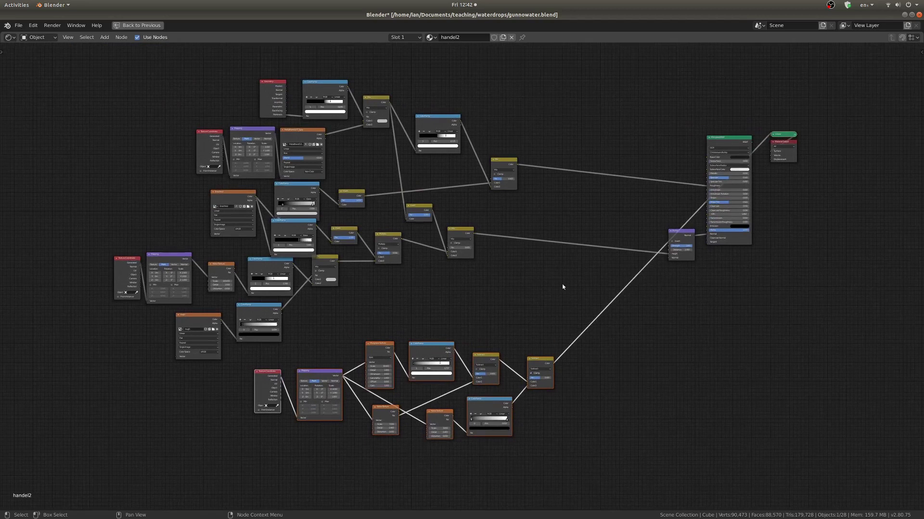
key(r)
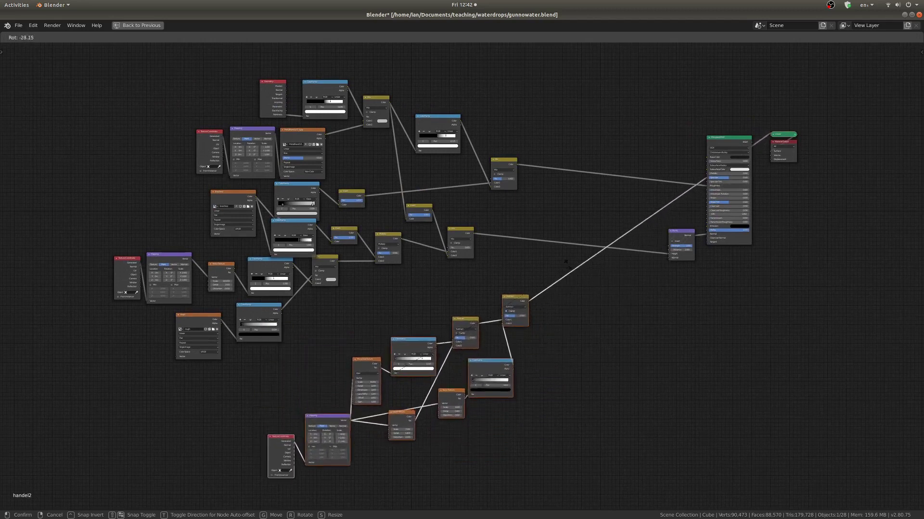
click(568, 273)
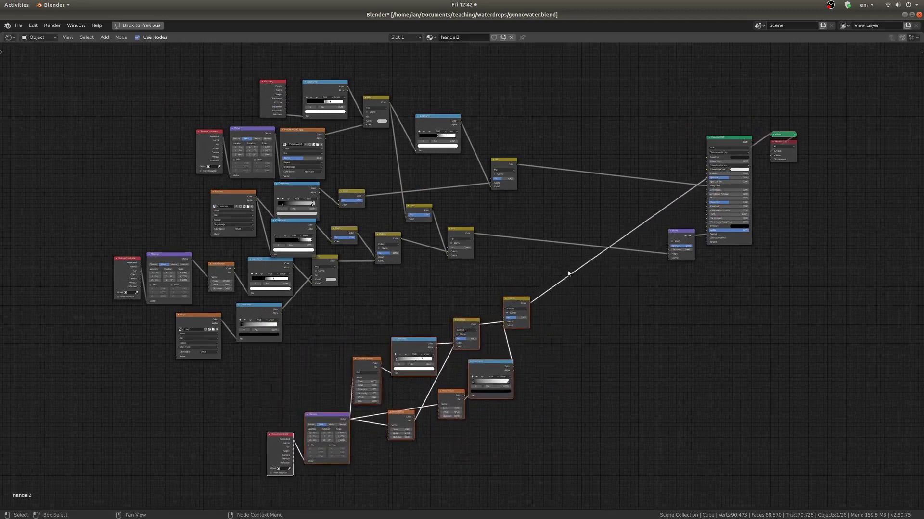
Add one Mix node in the link to Roughness and another below the link to Bump, and preview the Principled BSDF
scroll(592, 313, up, 4)
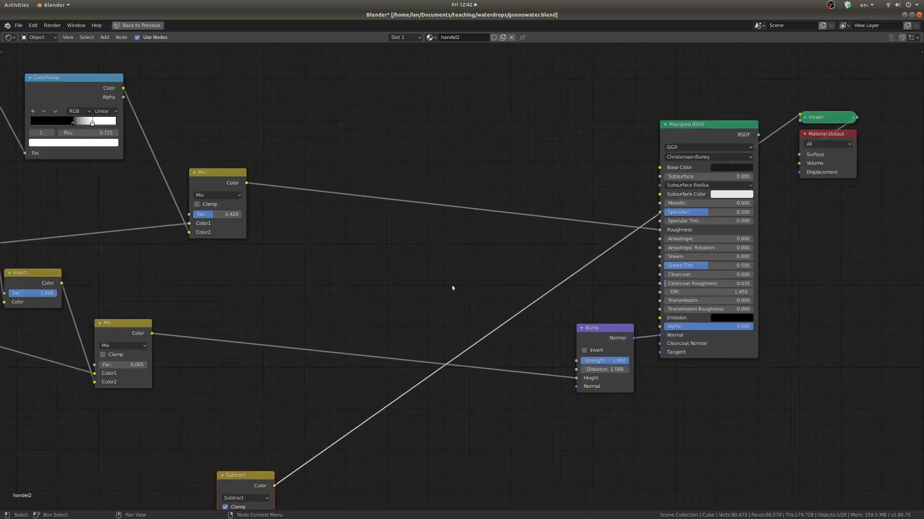
scroll(452, 286, down, 2)
scroll(375, 337, up, 1)
middle_drag(353, 342, 537, 340)
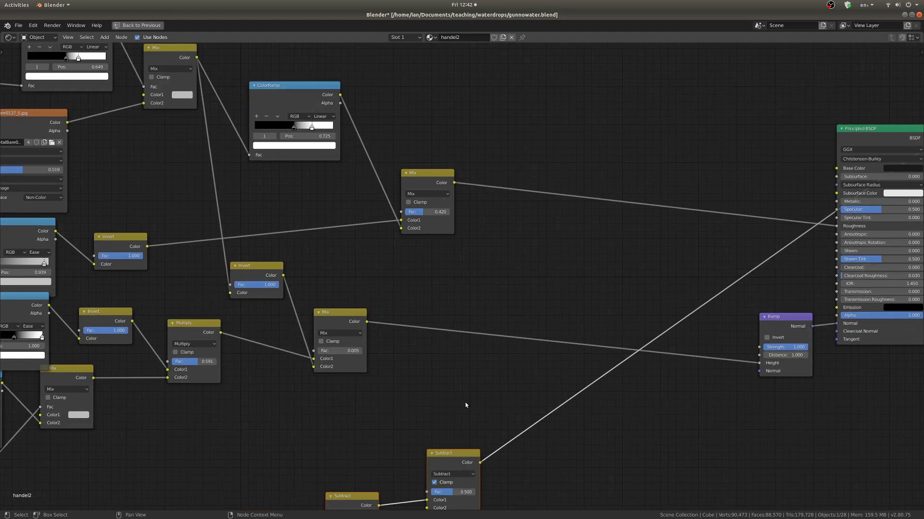
scroll(465, 405, up, 1)
click(249, 304)
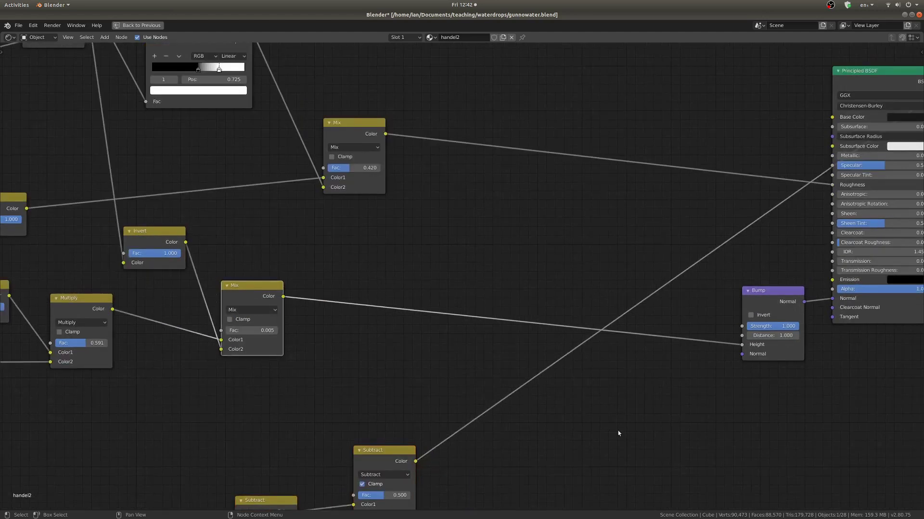
middle_drag(488, 340, 434, 324)
key(shift+a)
mouse_move(579, 355)
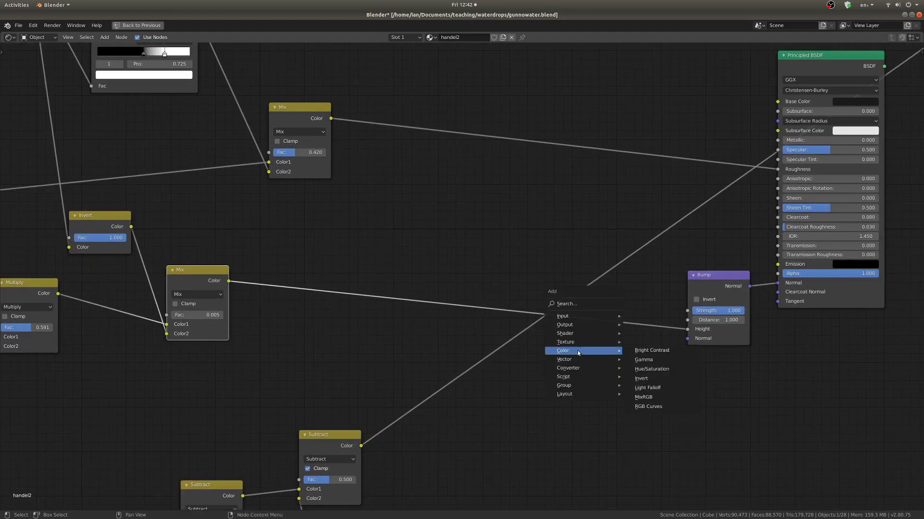
click(640, 388)
click(553, 382)
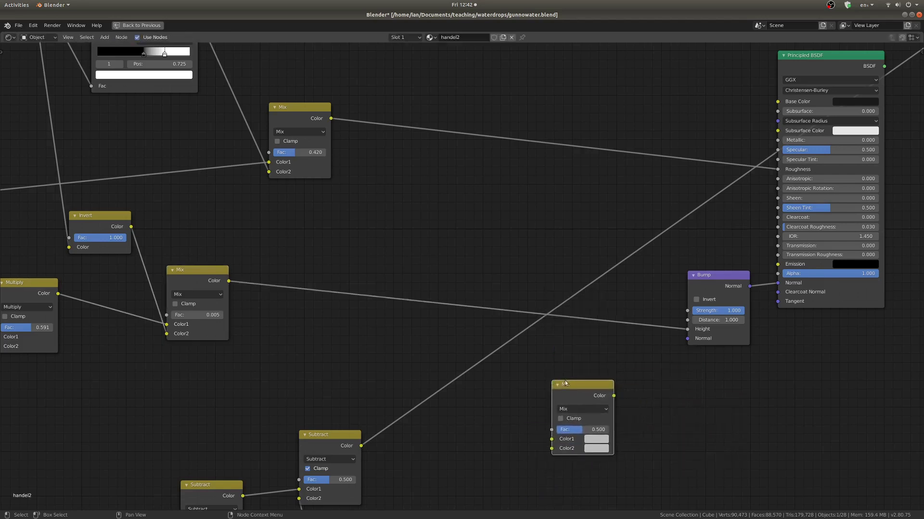
drag(555, 385, 524, 322)
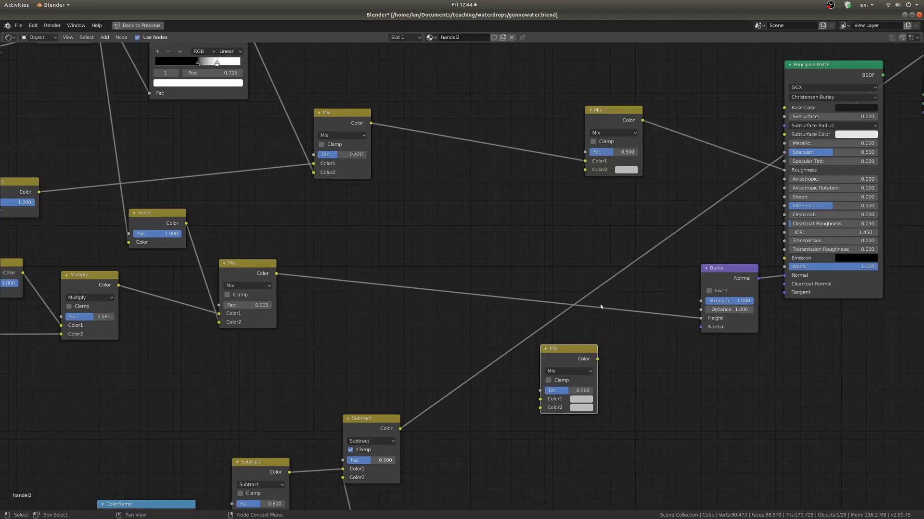
ctrl+shift+click(847, 291)
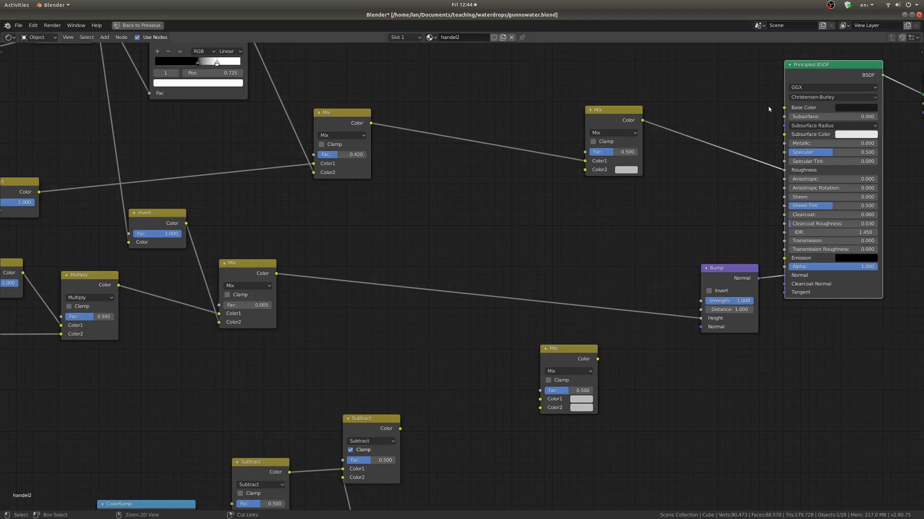
Insert the loose Mix node into the link to Bump, set it to Add, and feed the final Subtract into its Color2
drag(577, 349, 566, 275)
click(557, 294)
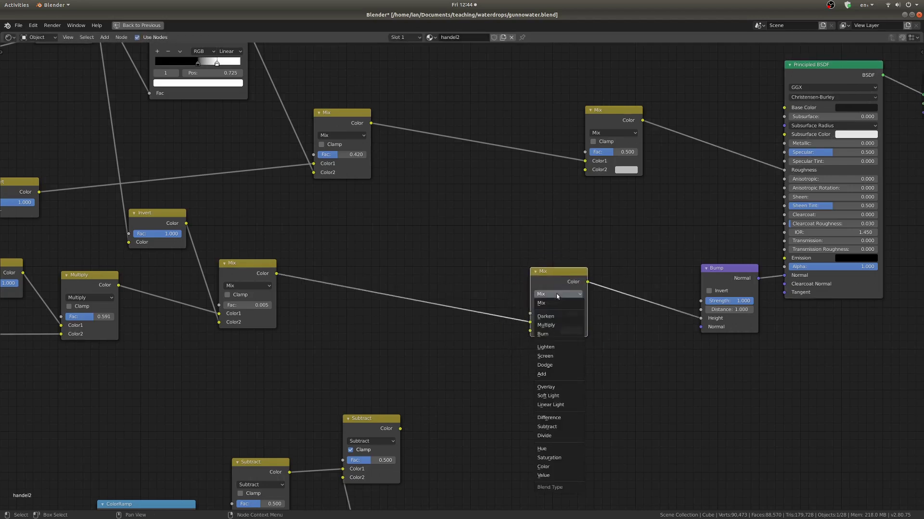
click(560, 375)
drag(400, 429, 531, 331)
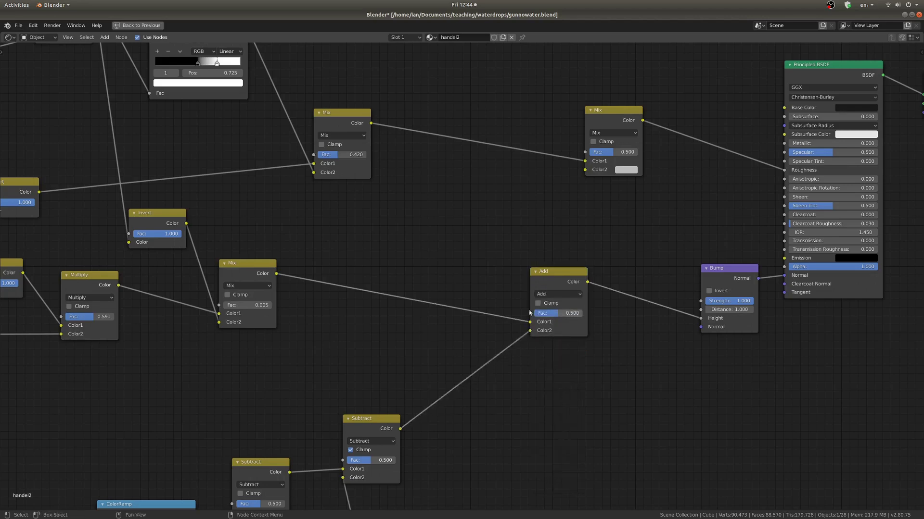
Check the bump nodes in original file.blend and set the factor of the Add node before Bump to 0.1
scroll(553, 312, up, 2)
scroll(602, 314, up, 1)
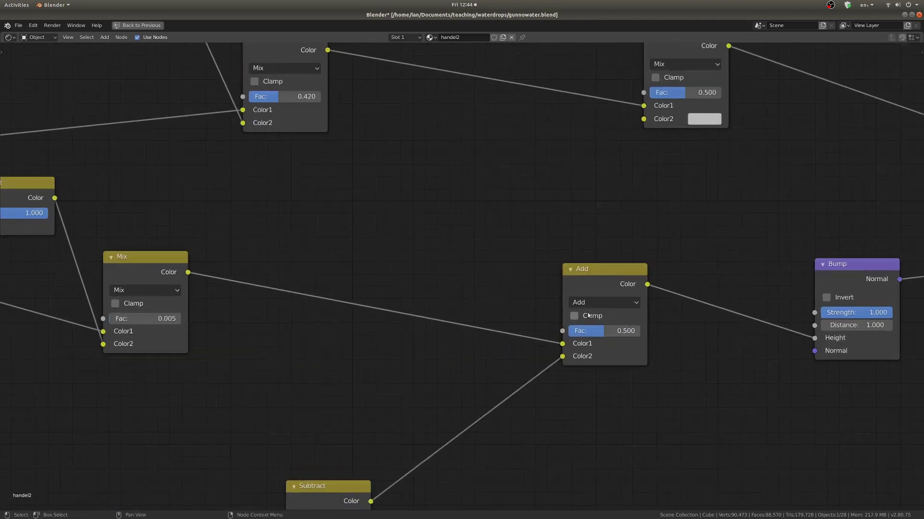
middle_drag(756, 300, 672, 283)
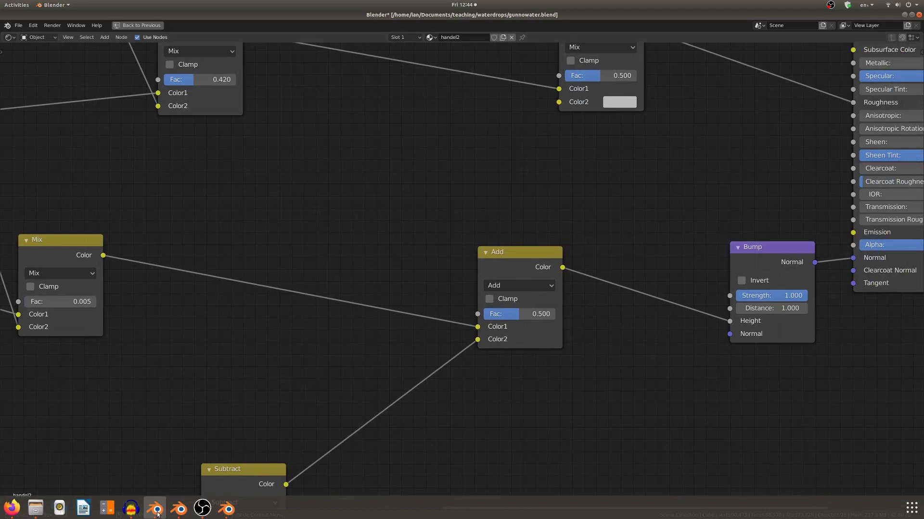
click(172, 509)
scroll(385, 406, up, 5)
middle_drag(452, 398, 429, 334)
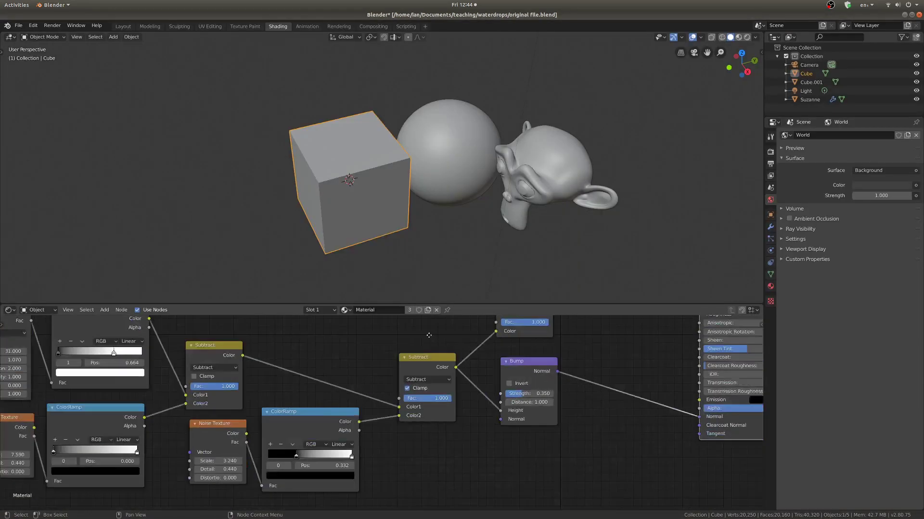
key(alt+Tab)
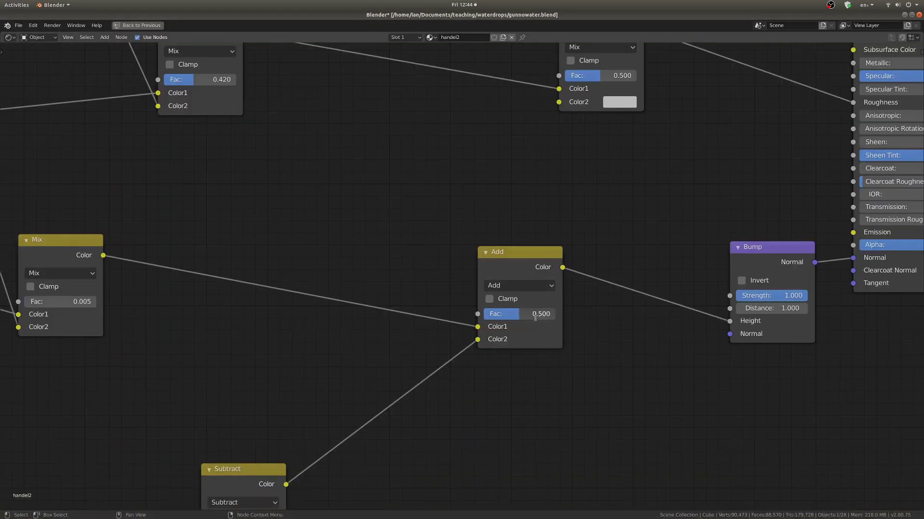
click(537, 309)
text(0.1)
key(Return)
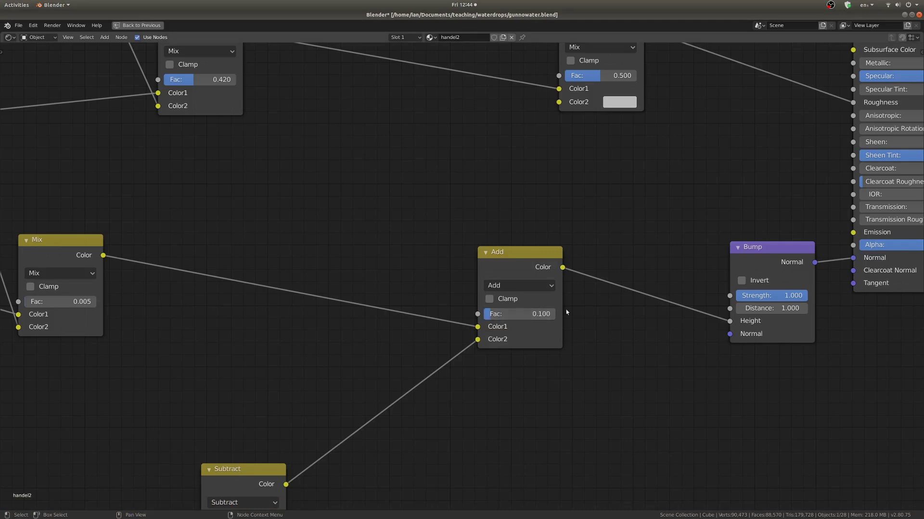
scroll(547, 315, down, 2)
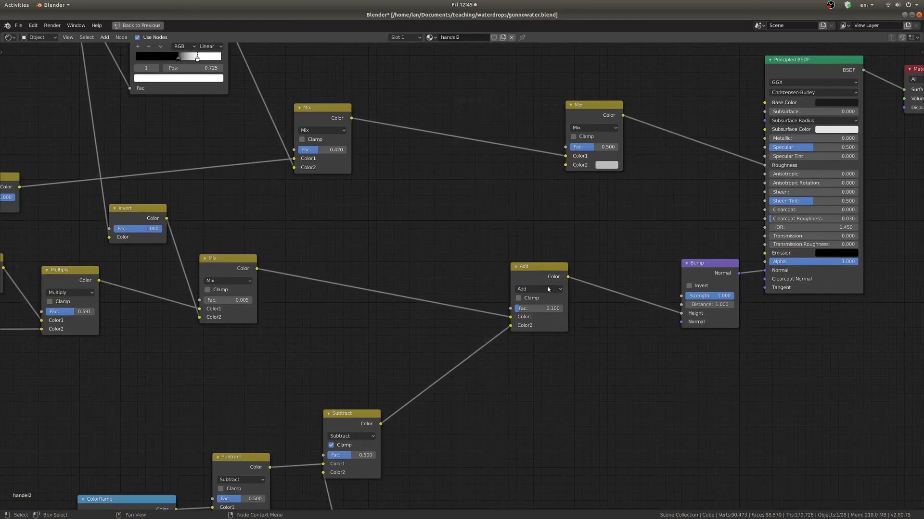
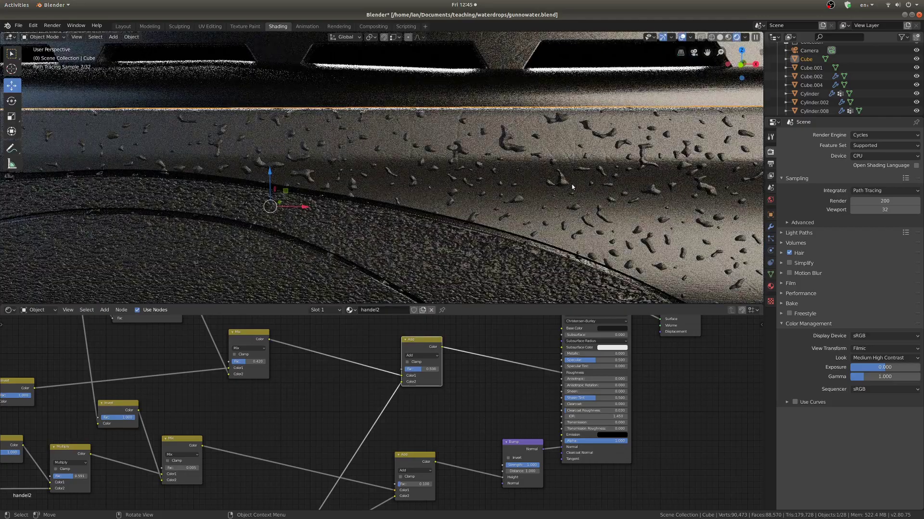
Inspect the drops on the fore-end and set the factor of both water-drop Subtract nodes to 1.000
scroll(572, 186, up, 3)
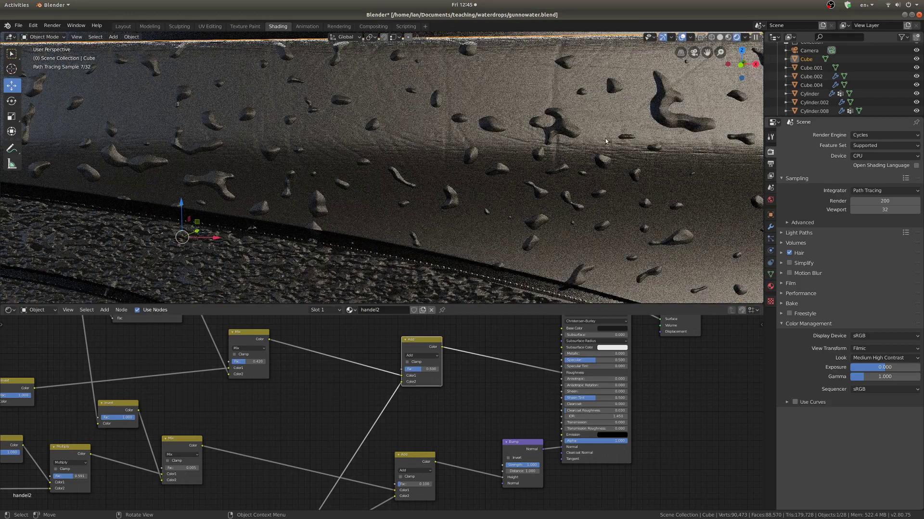
scroll(605, 141, down, 5)
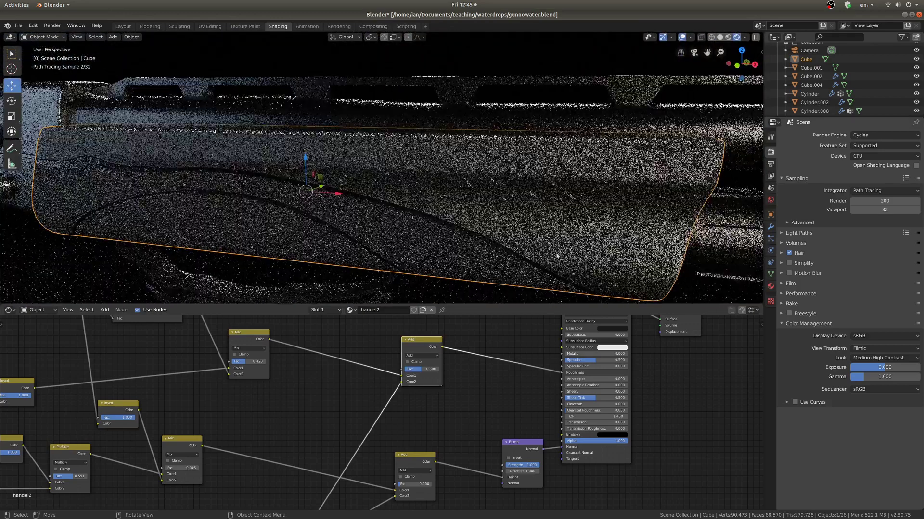
scroll(371, 390, down, 6)
middle_drag(371, 389, 604, 365)
scroll(610, 431, up, 3)
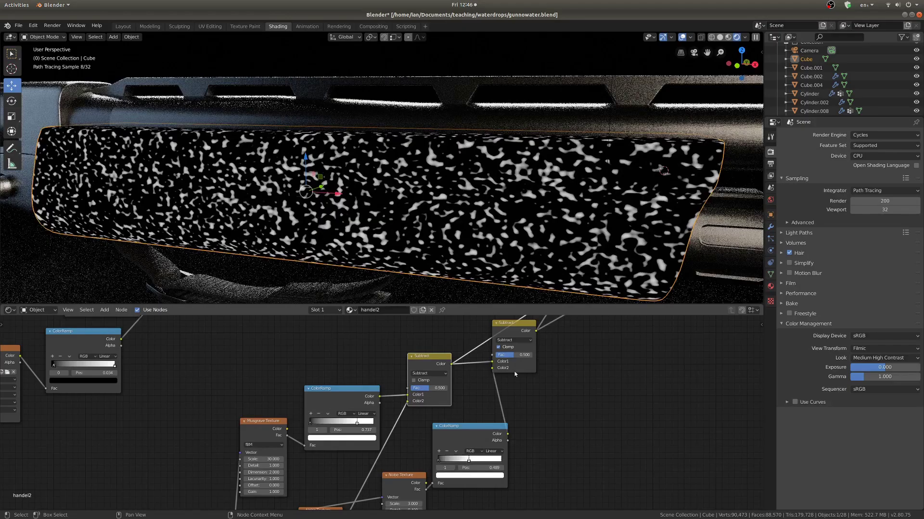
mouse_move(668, 320)
middle_down()
mouse_move(616, 320)
mouse_move(591, 347)
mouse_move(571, 351)
middle_up()
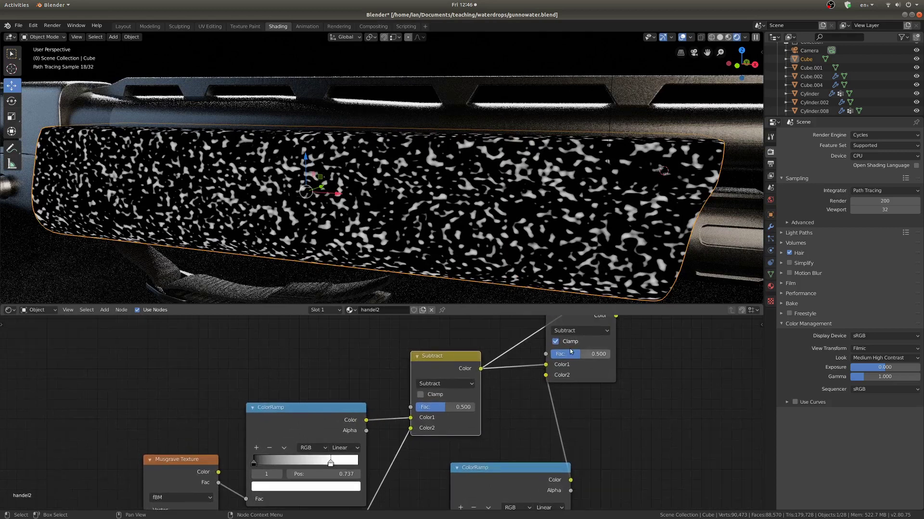
drag(571, 351, 607, 353)
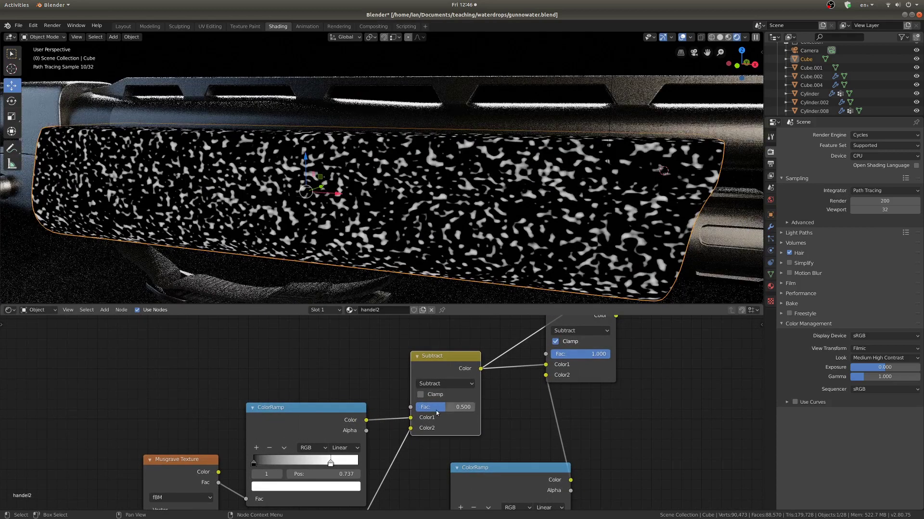
drag(436, 413, 469, 414)
On the ColorRamp feeding the final Subtract, move the white stop to 1.000 and reposition the black stop
scroll(455, 369, down, 3)
scroll(501, 225, up, 4)
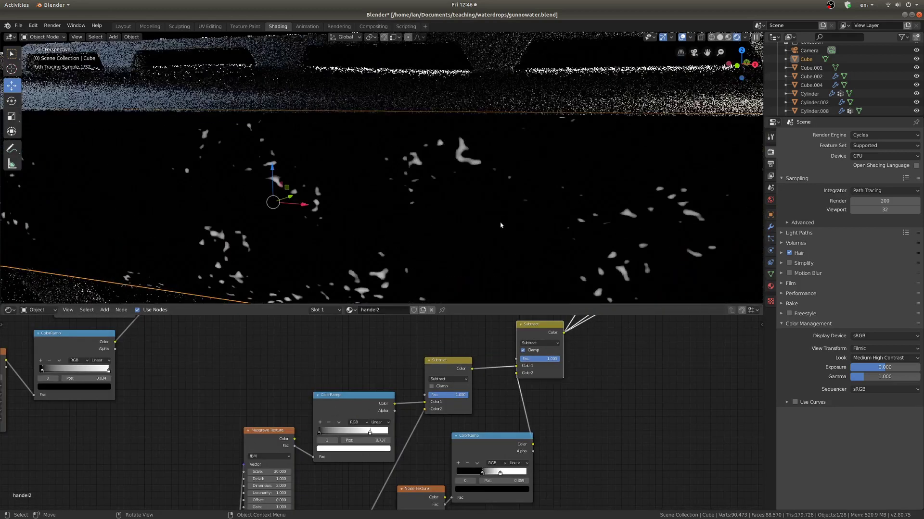
scroll(495, 454, up, 1)
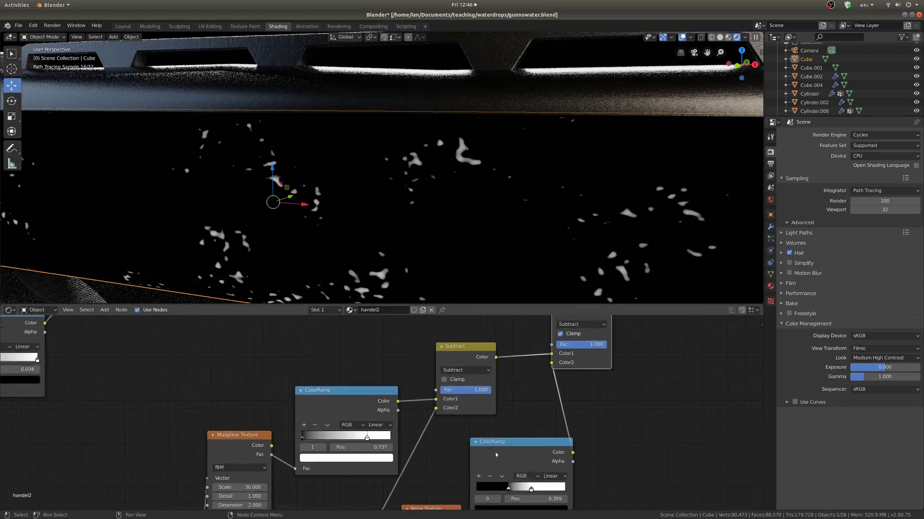
middle_drag(496, 454, 461, 441)
drag(477, 444, 493, 441)
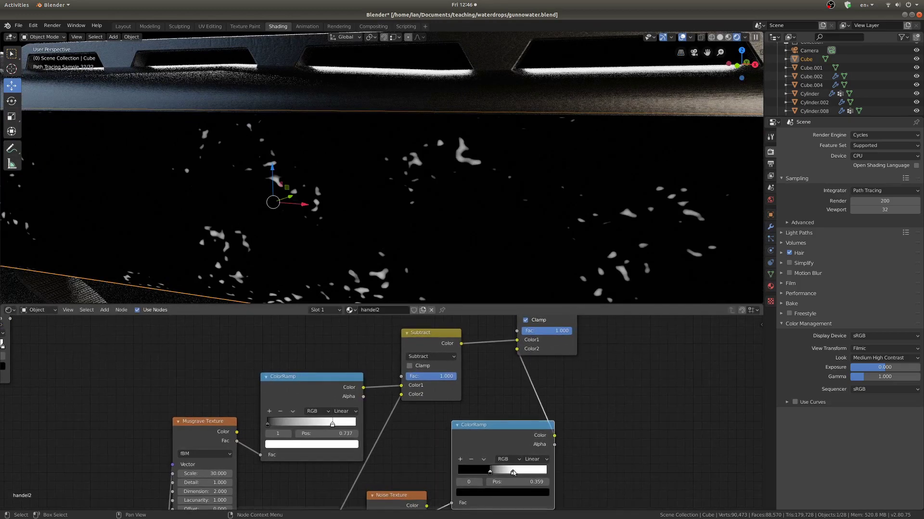
drag(512, 472, 546, 471)
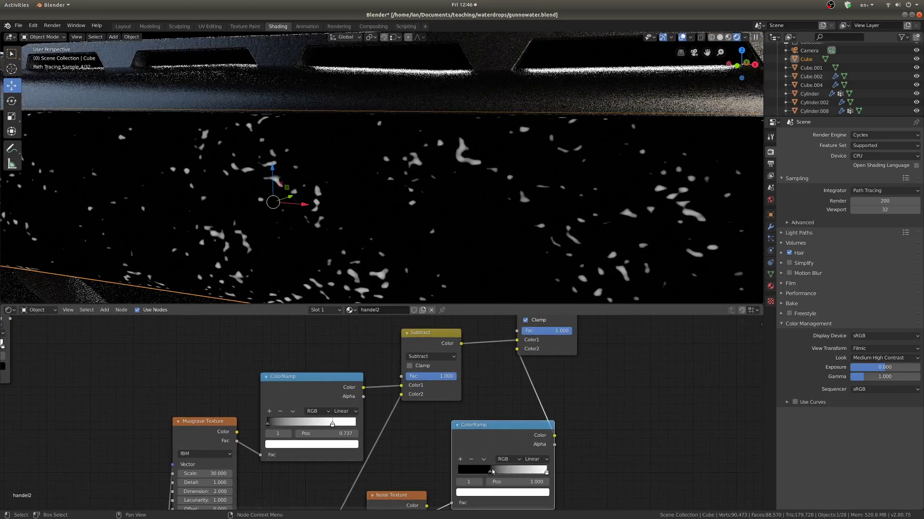
drag(491, 473, 517, 473)
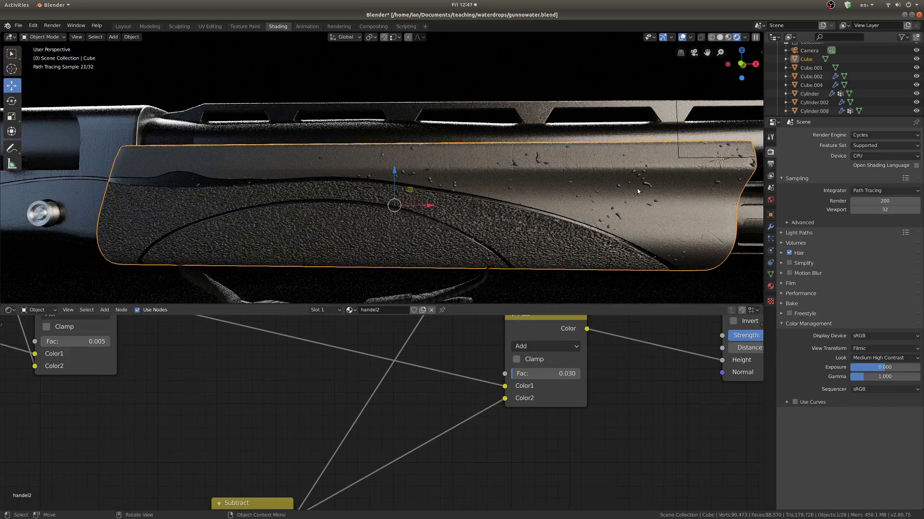
Set the water-drop Musgrave Texture's Scale to 20 and reduce it a little further to enlarge the drops
middle_drag(639, 189, 637, 189)
middle_drag(322, 476, 455, 342)
scroll(455, 342, down, 2)
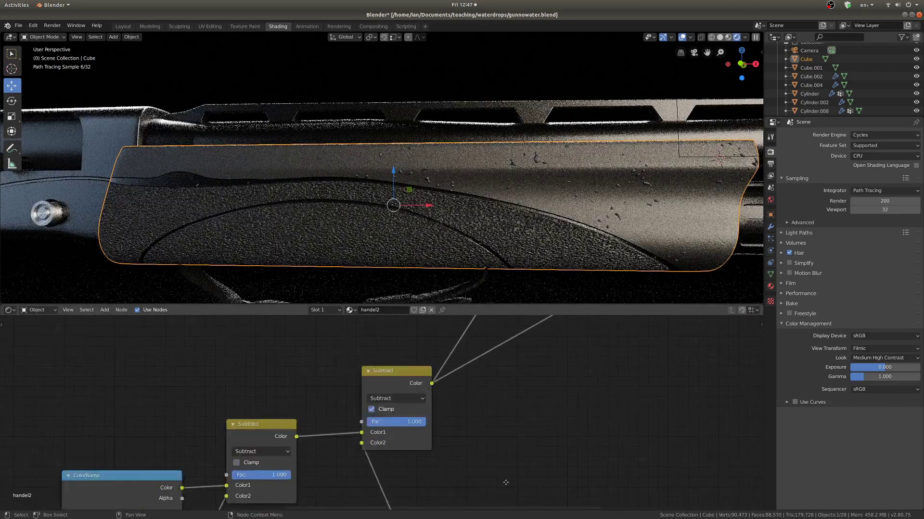
middle_drag(506, 482, 567, 380)
scroll(568, 380, up, 3)
shift+middle_drag(638, 202, 616, 209)
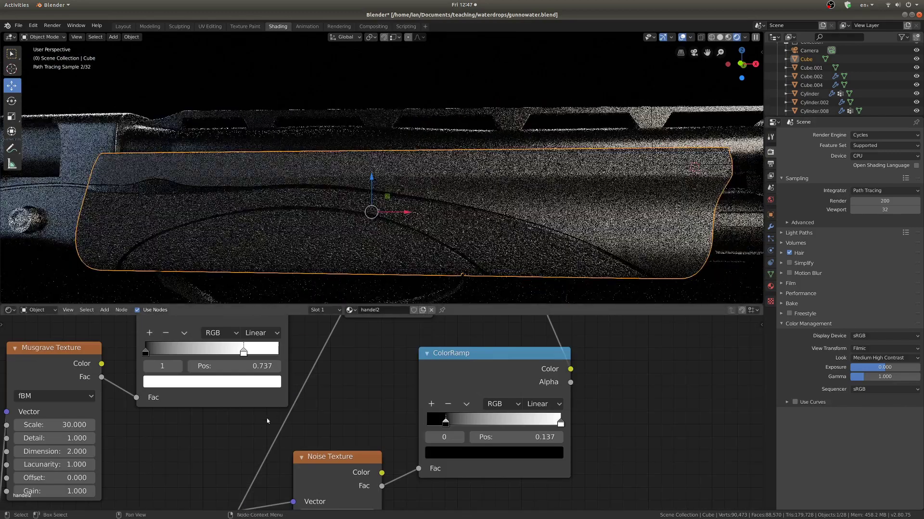
scroll(268, 420, down, 2)
middle_drag(250, 421, 436, 417)
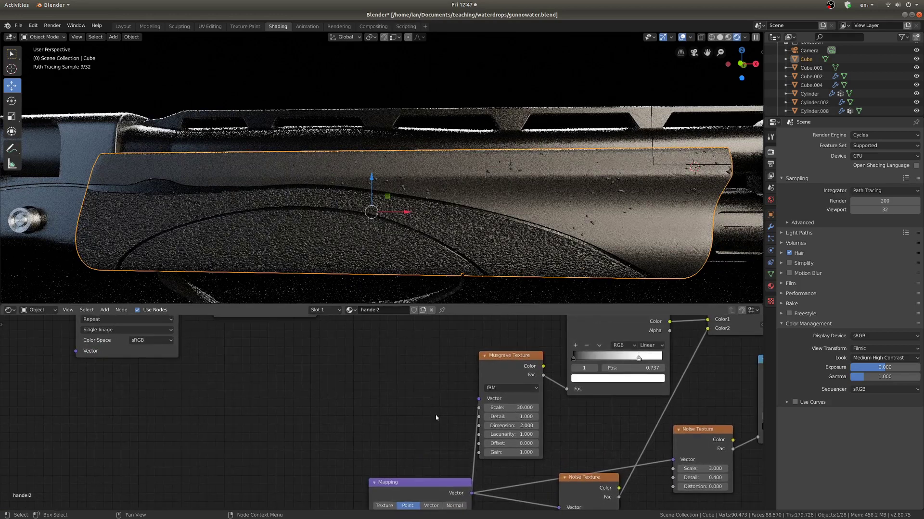
click(505, 366)
scroll(508, 378, up, 1)
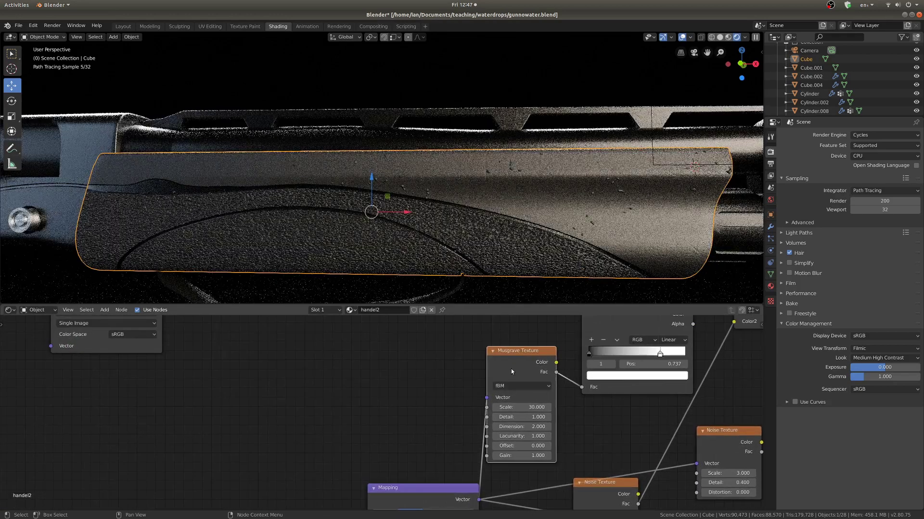
scroll(526, 367, up, 2)
click(574, 406)
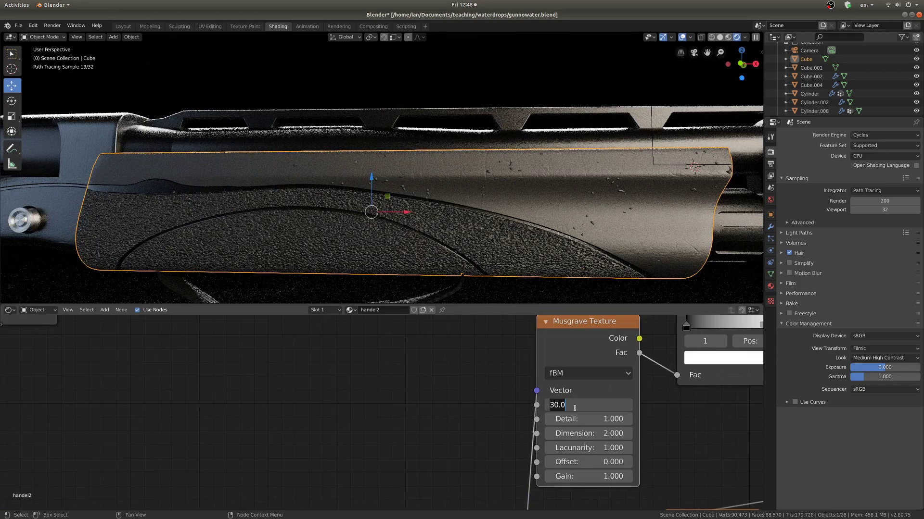
text(20)
key(Return)
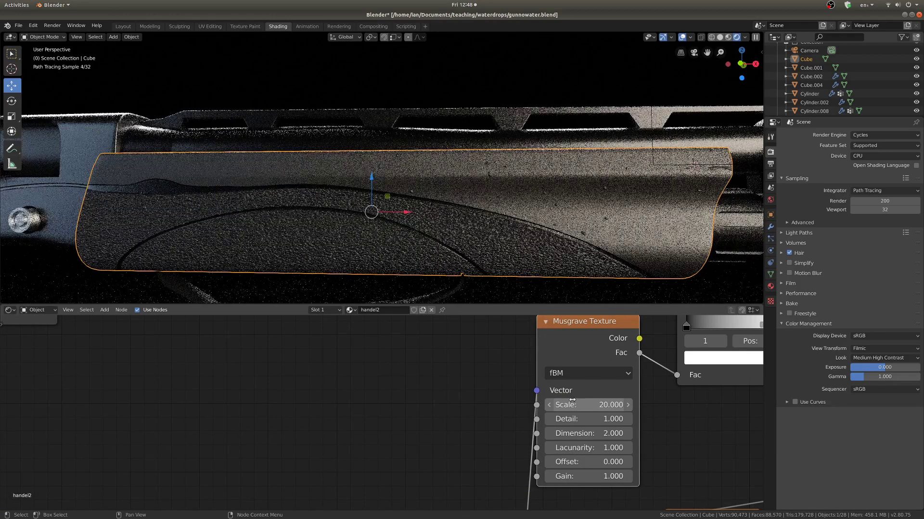
drag(572, 400, 543, 400)
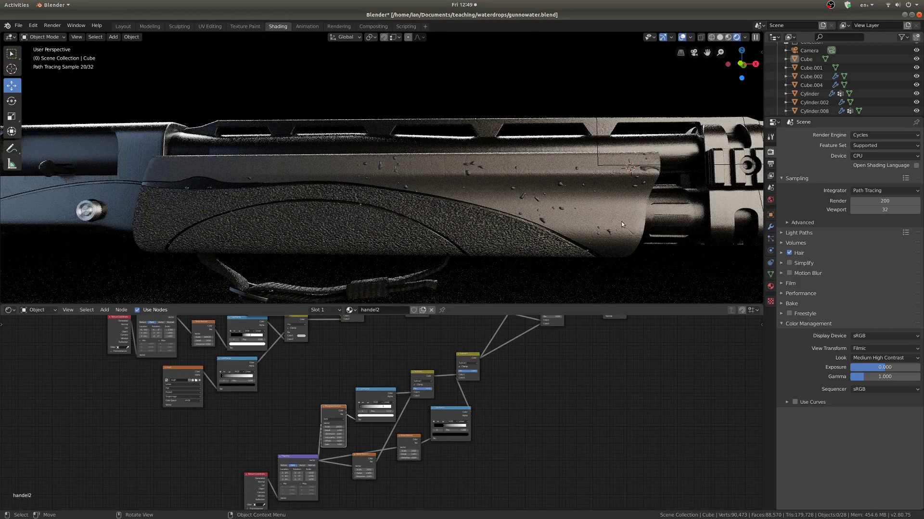
Examine the water drops on the fore-end from several angles and from a distance that shows the whole gun
middle_drag(622, 221, 561, 213)
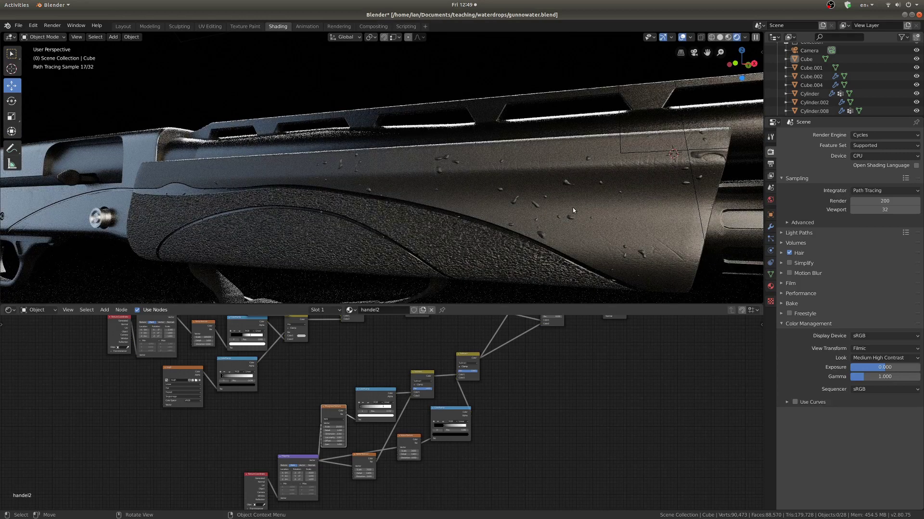
middle_drag(572, 207, 553, 211)
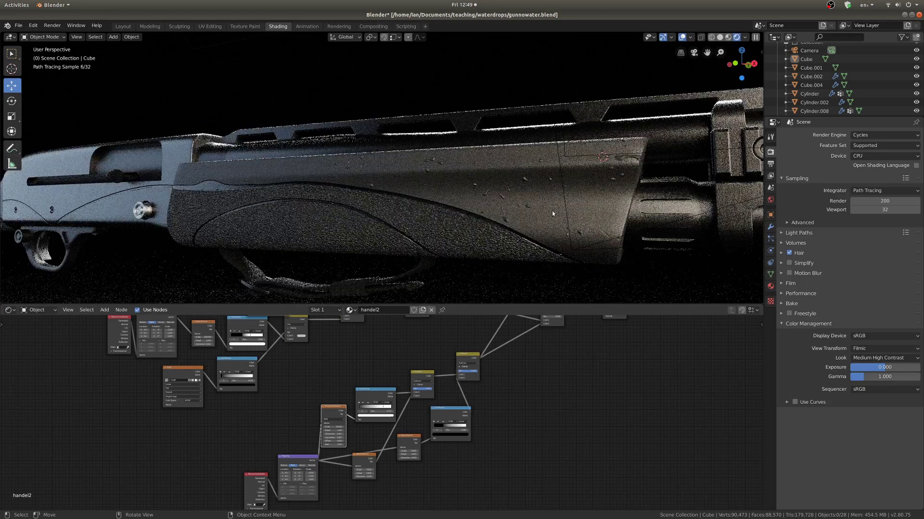
scroll(519, 165, up, 1)
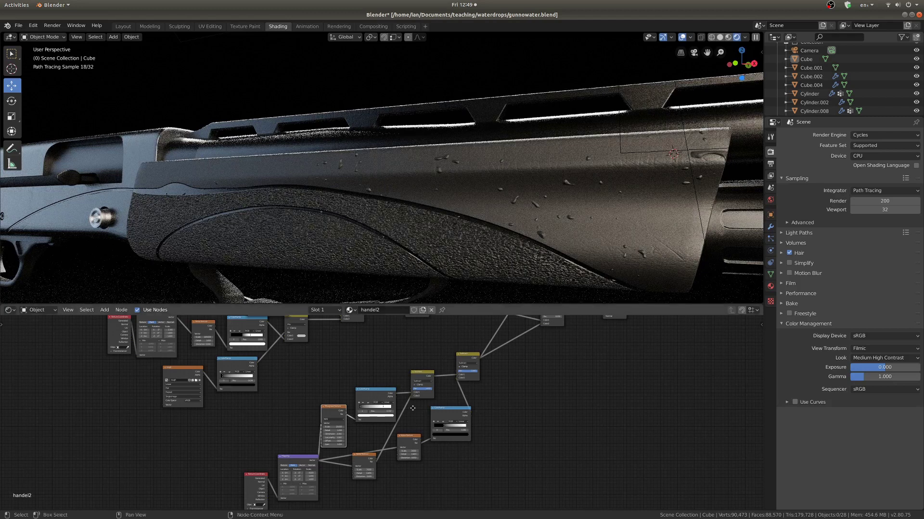
middle_drag(385, 365, 459, 337)
middle_drag(445, 179, 500, 177)
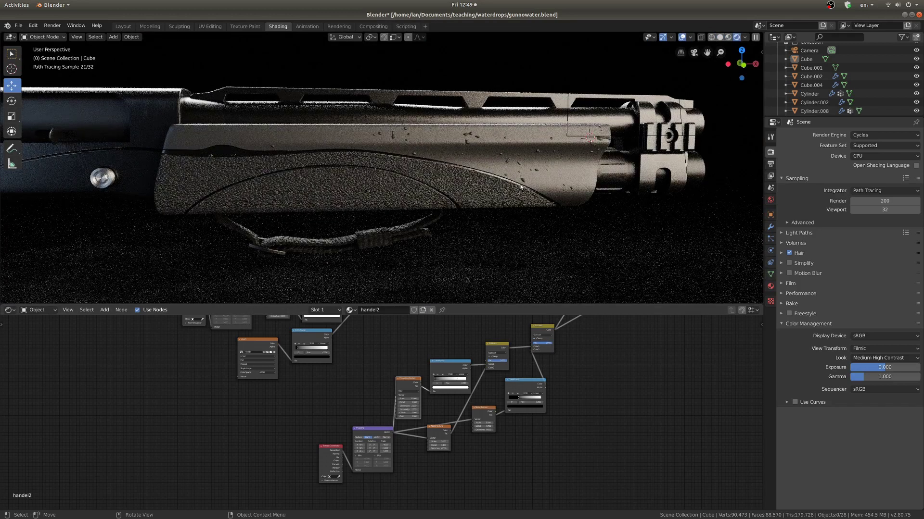
scroll(482, 220, down, 3)
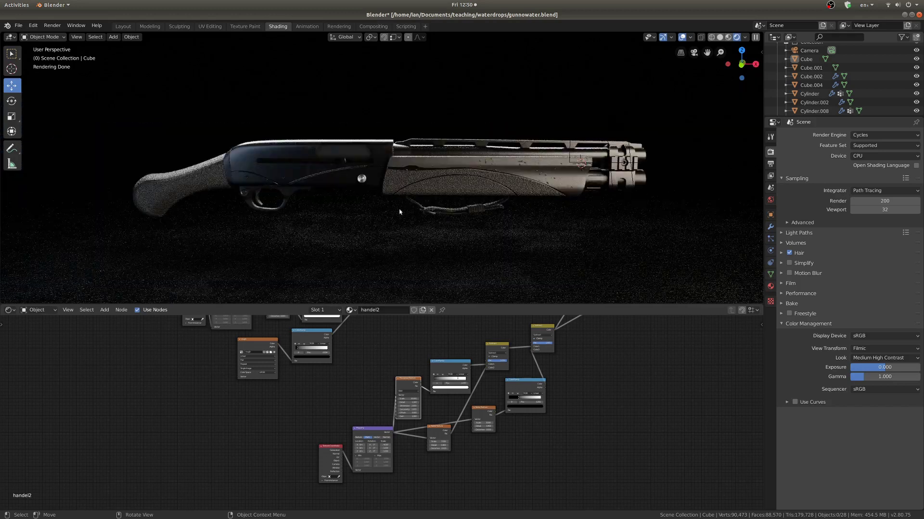